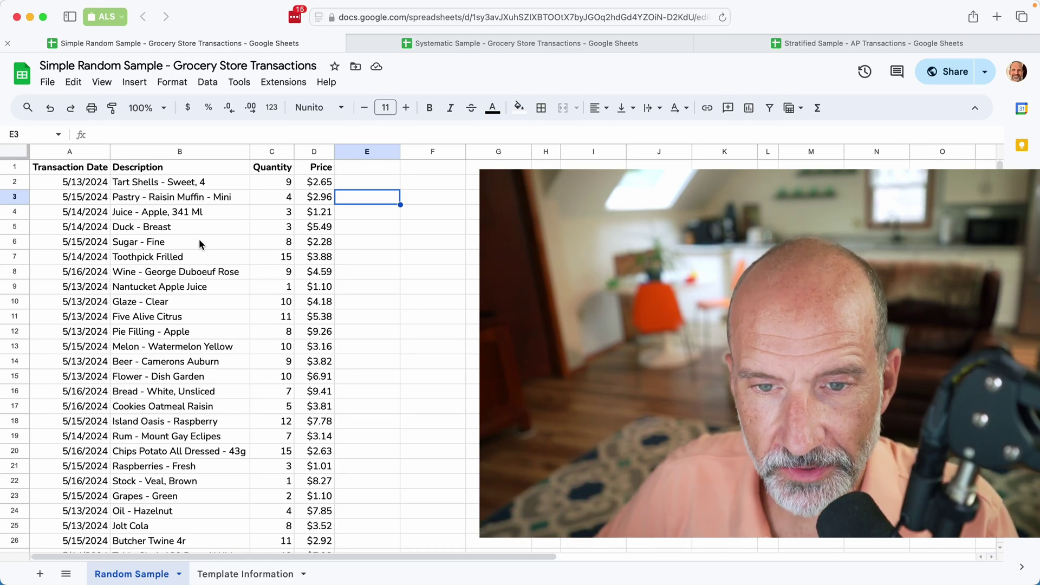
Step: Randomize the order of the grocery transaction rows in A2:D101, leaving out the header row
scroll(135, 242, down, 17)
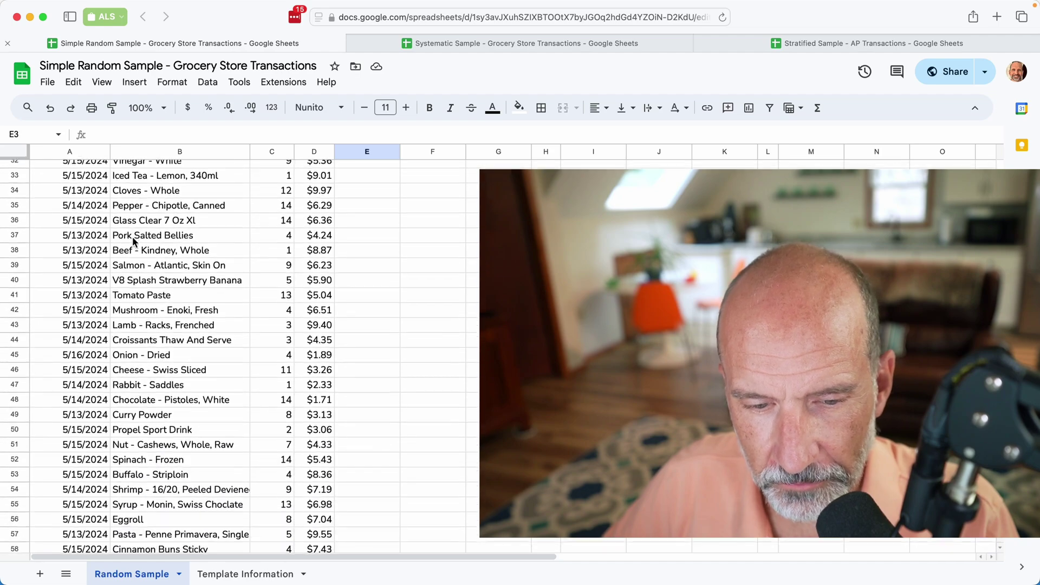
scroll(134, 242, down, 20)
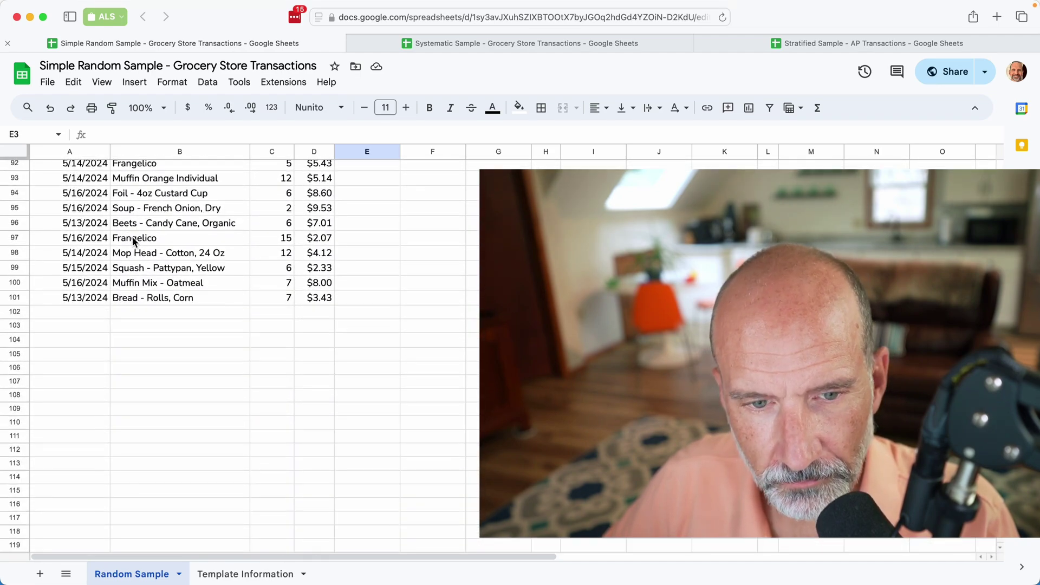
scroll(134, 242, up, 20)
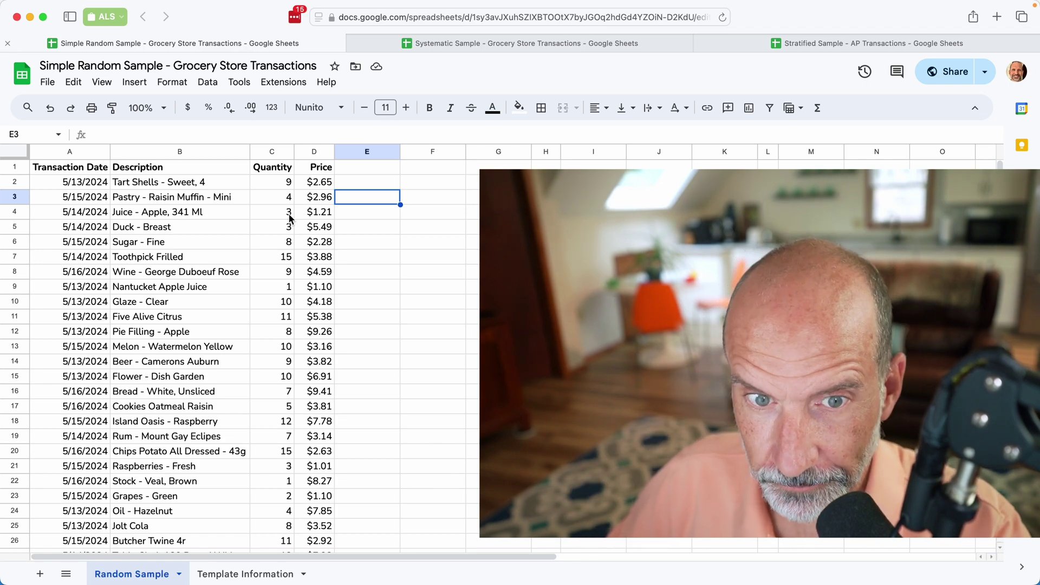
drag(74, 185, 307, 185)
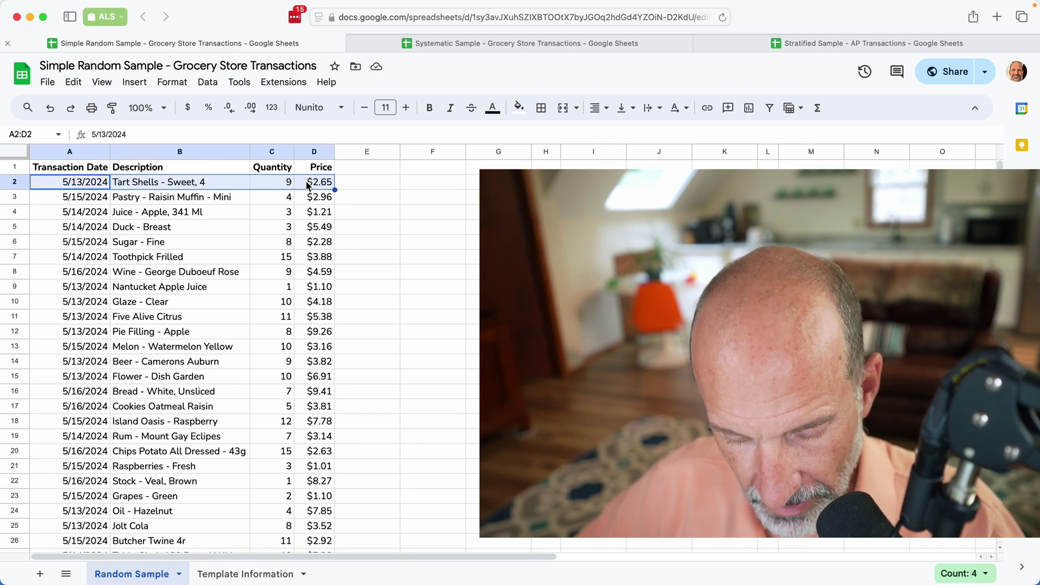
key(ctrl+shift+Down)
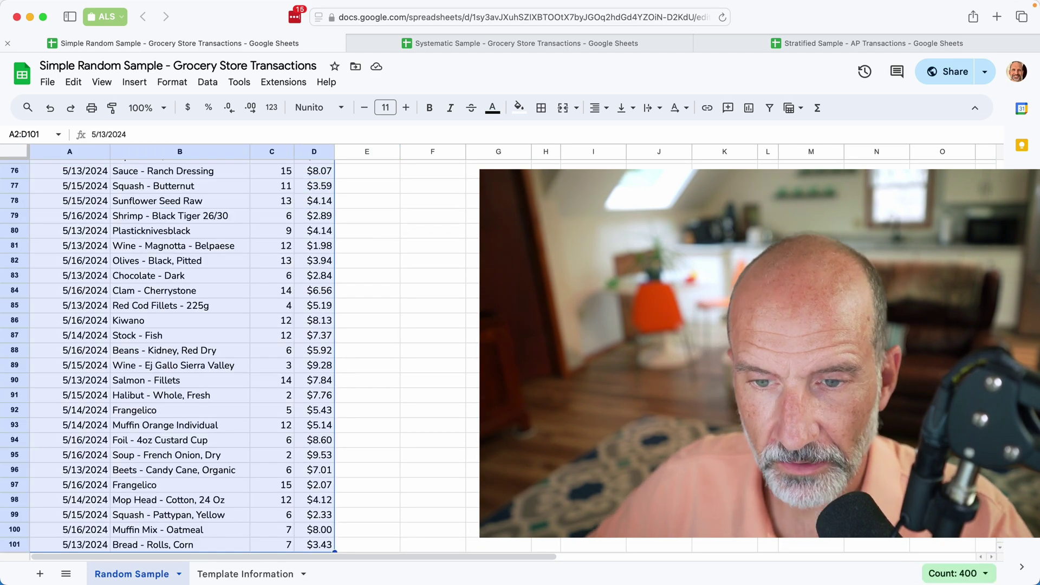
scroll(307, 214, up, 1)
scroll(307, 214, up, 15)
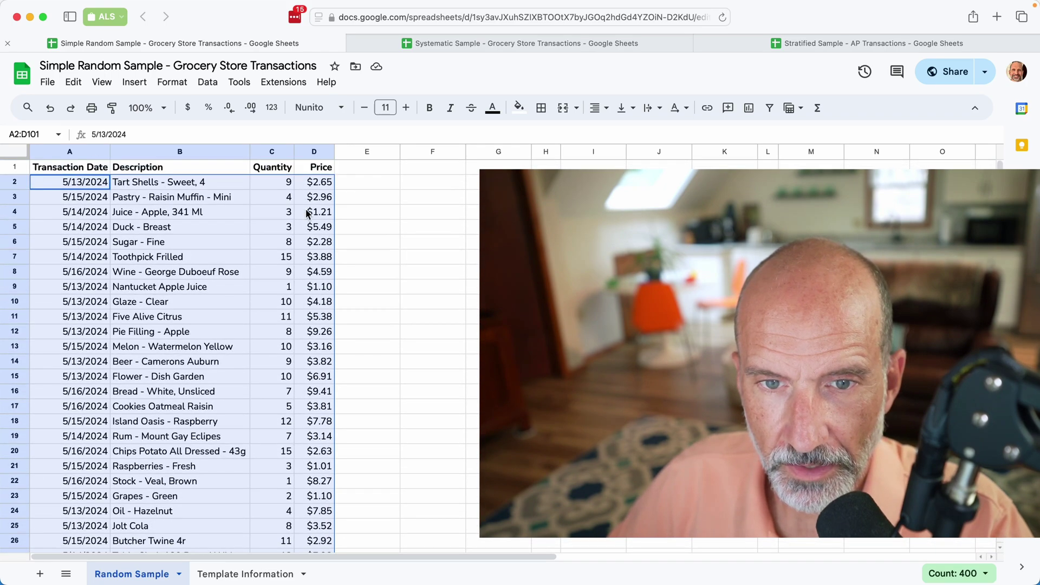
click(241, 86)
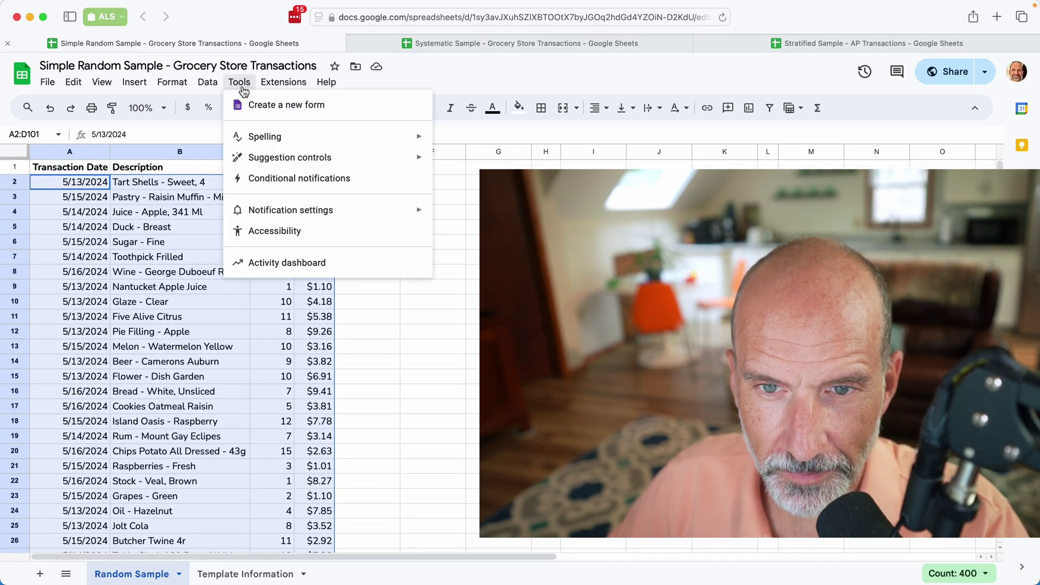
click(241, 86)
click(200, 85)
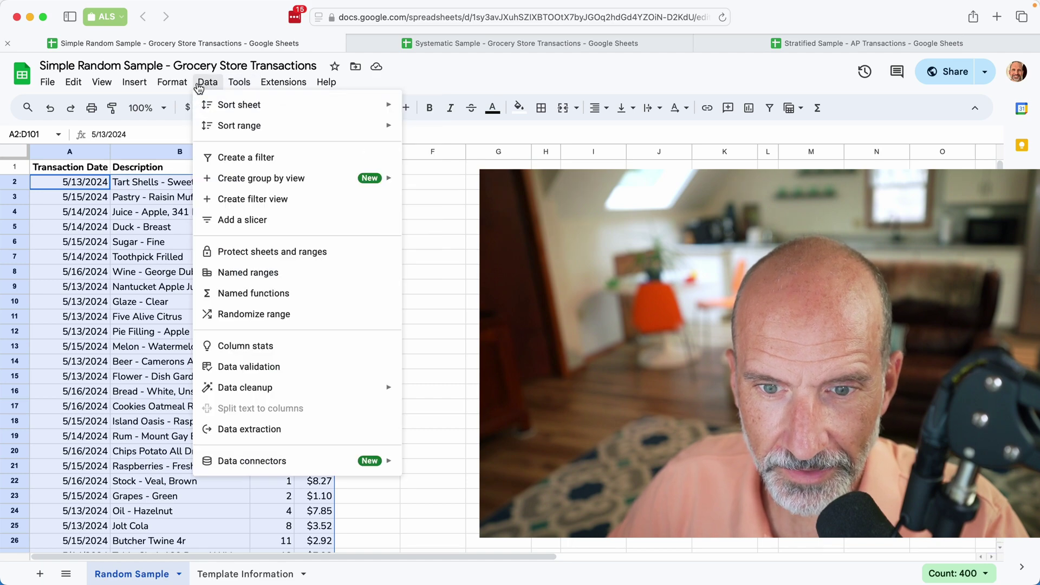
click(299, 314)
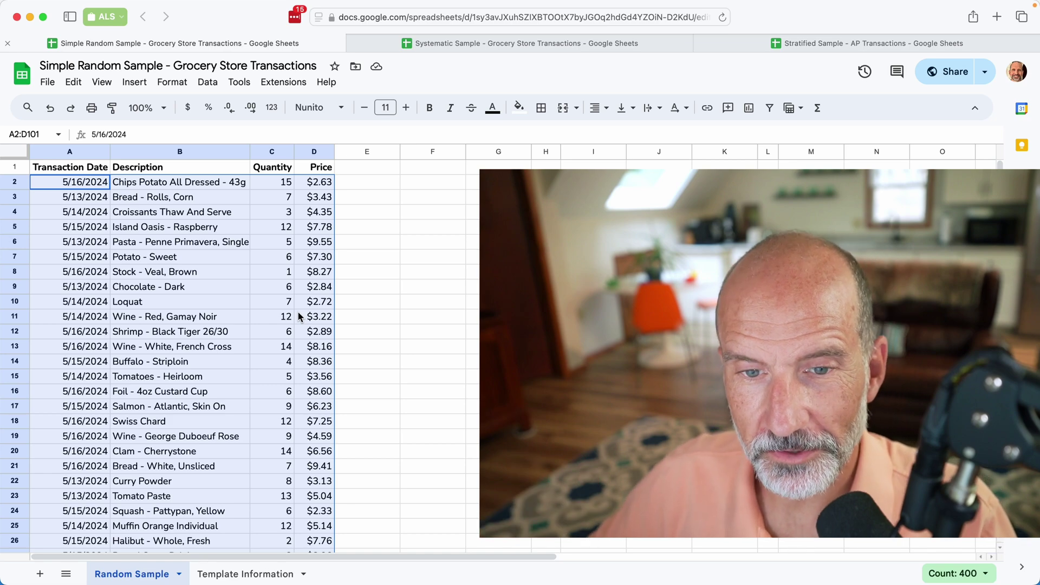
Step: Undo the randomization of the transaction rows and redo it
click(170, 185)
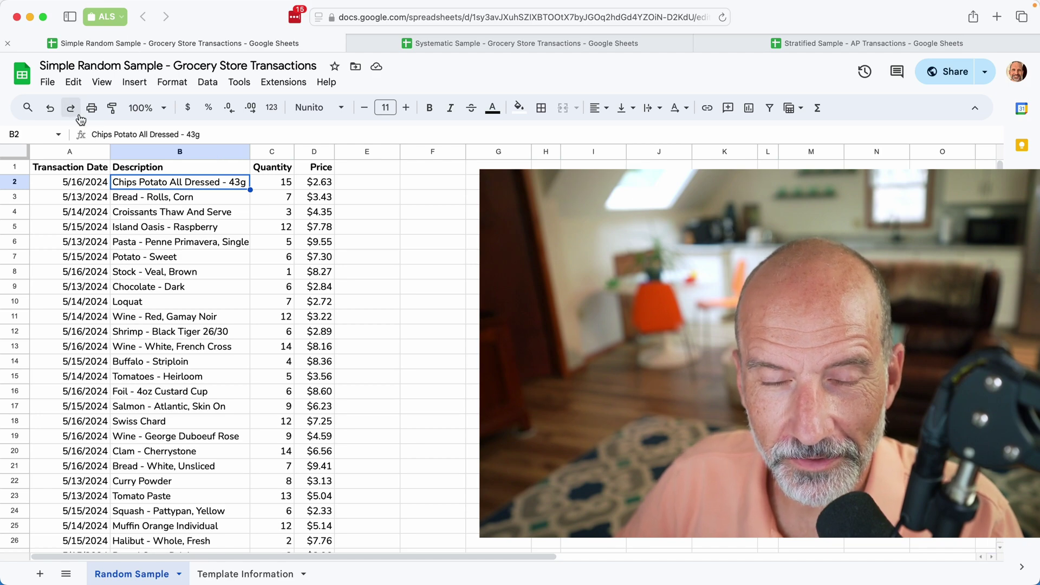
click(57, 112)
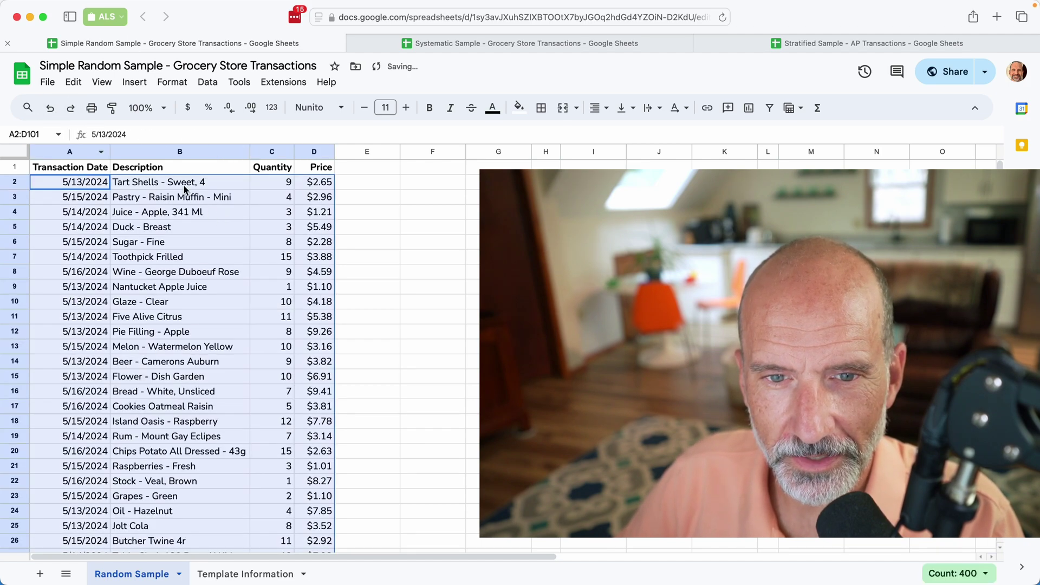
click(76, 112)
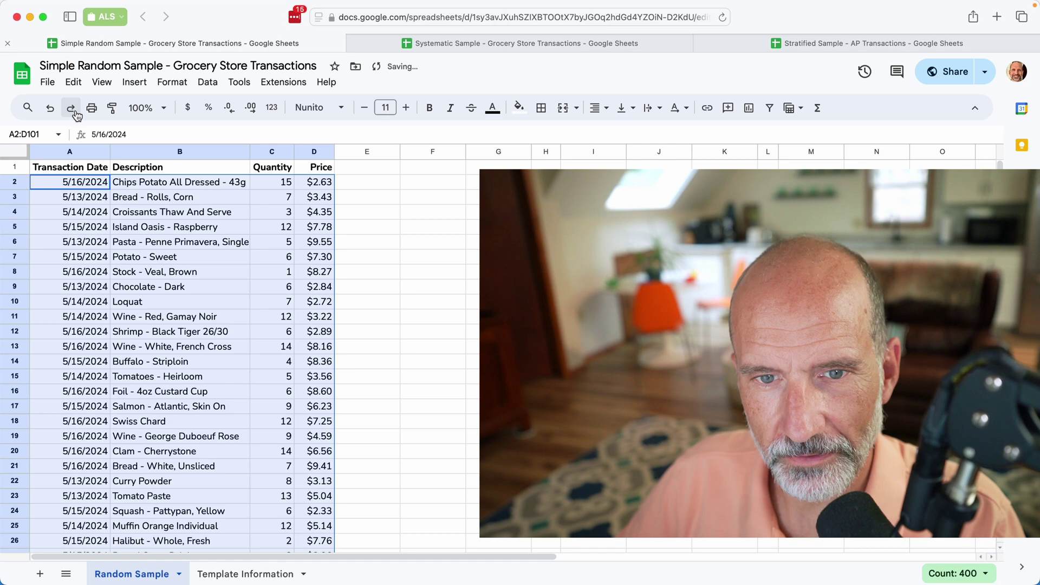
click(181, 193)
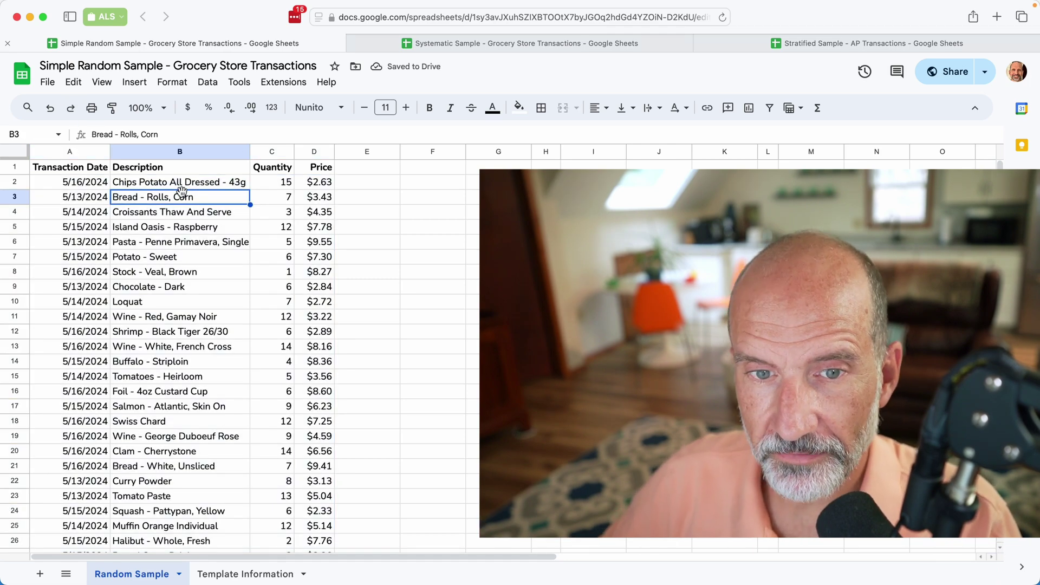
Step: Fill the first five transaction rows, A2:D6, with yellow to mark them as the random sample
drag(94, 185, 321, 242)
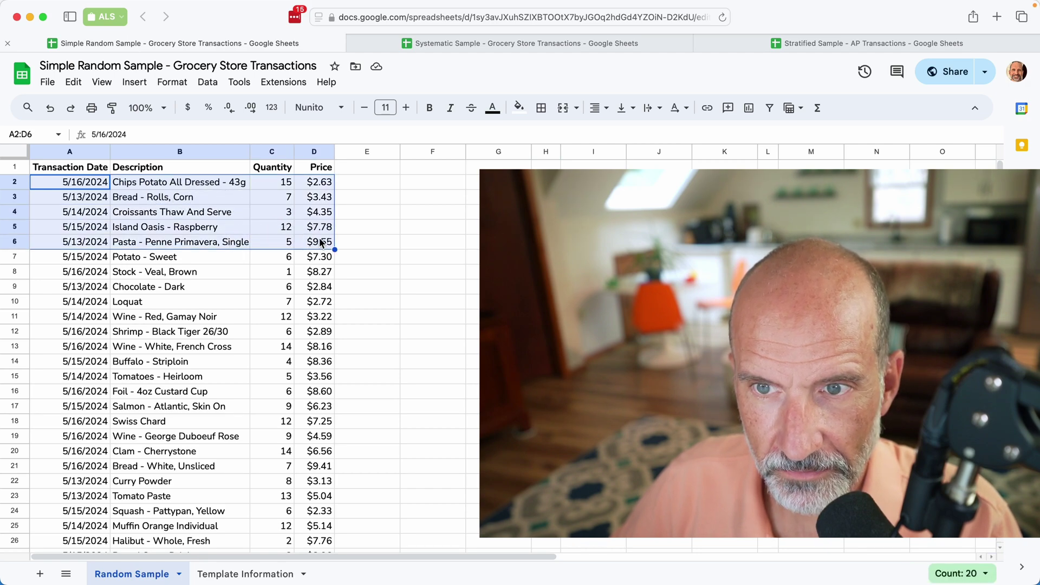
click(519, 108)
click(566, 165)
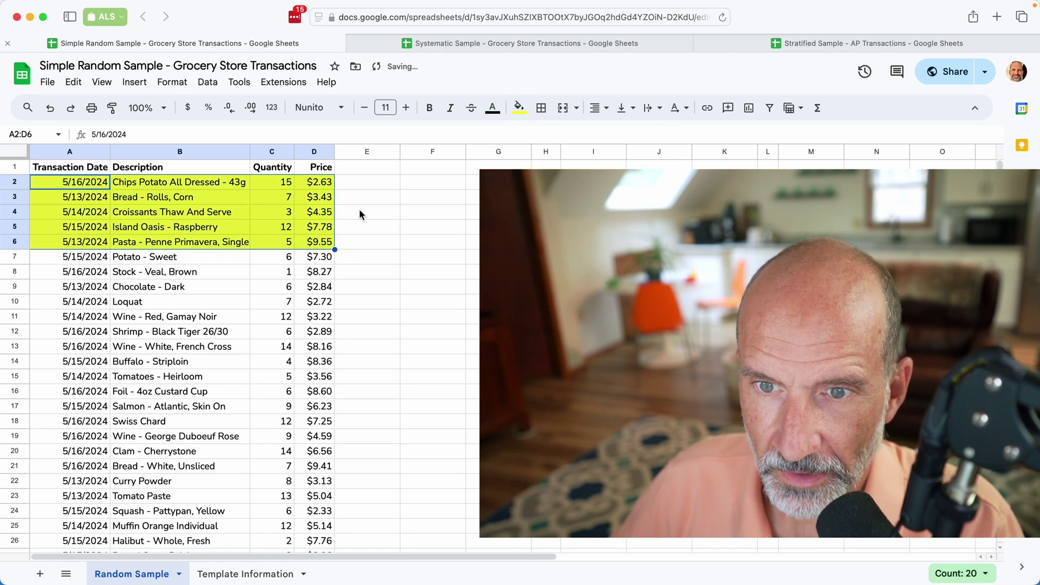
click(352, 212)
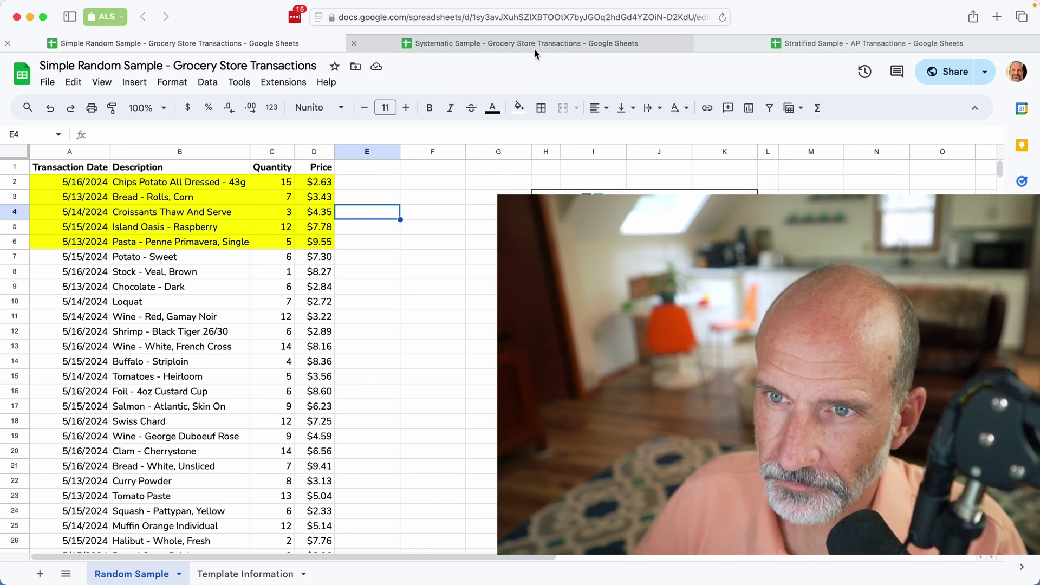
Step: Switch to the Systematic Sample spreadsheet and review its transaction data and the Rows, Sample Size, Interval and Starting Row cells
click(535, 49)
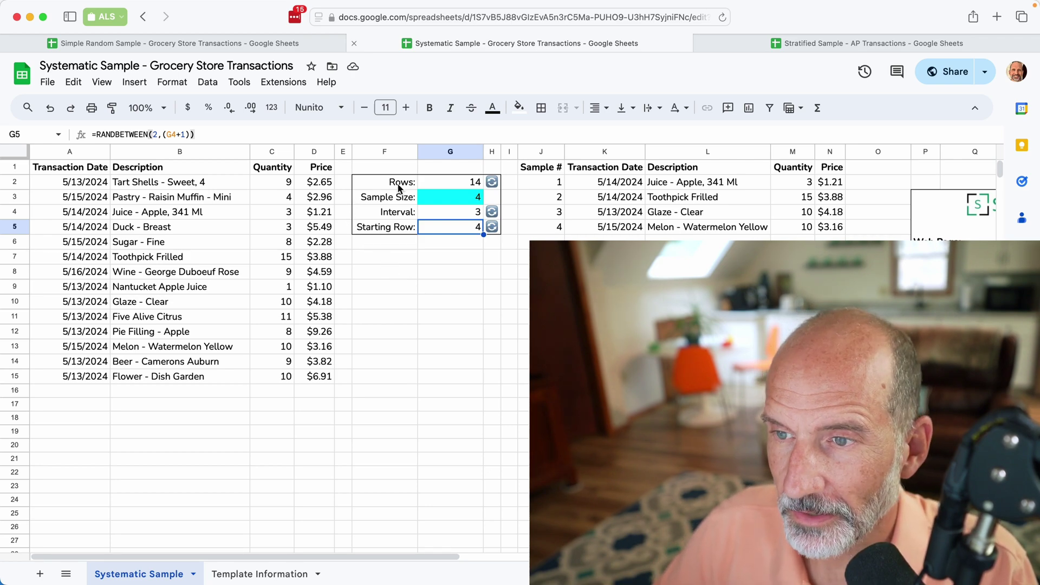
click(346, 187)
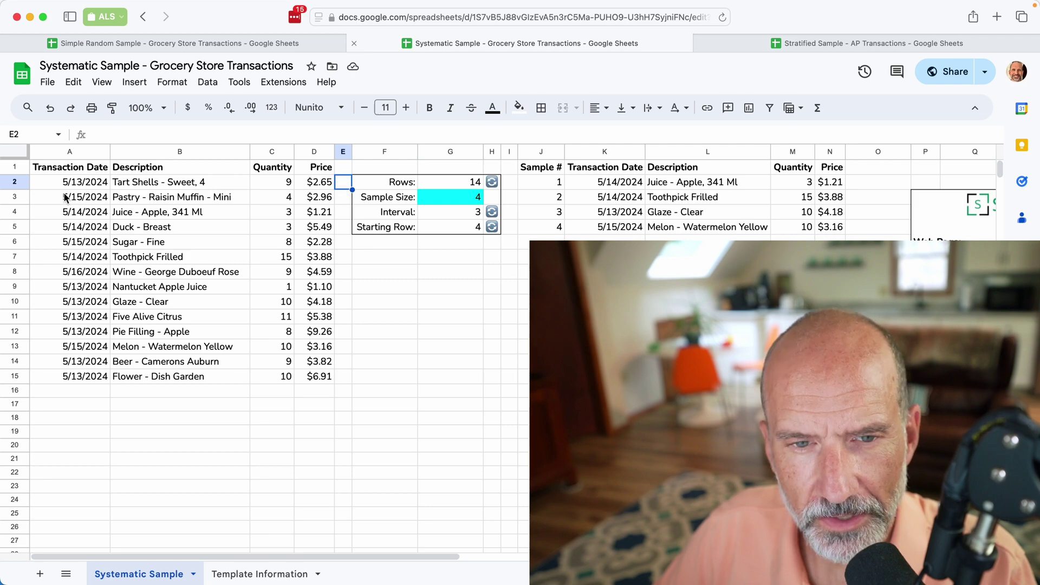
drag(53, 173, 318, 378)
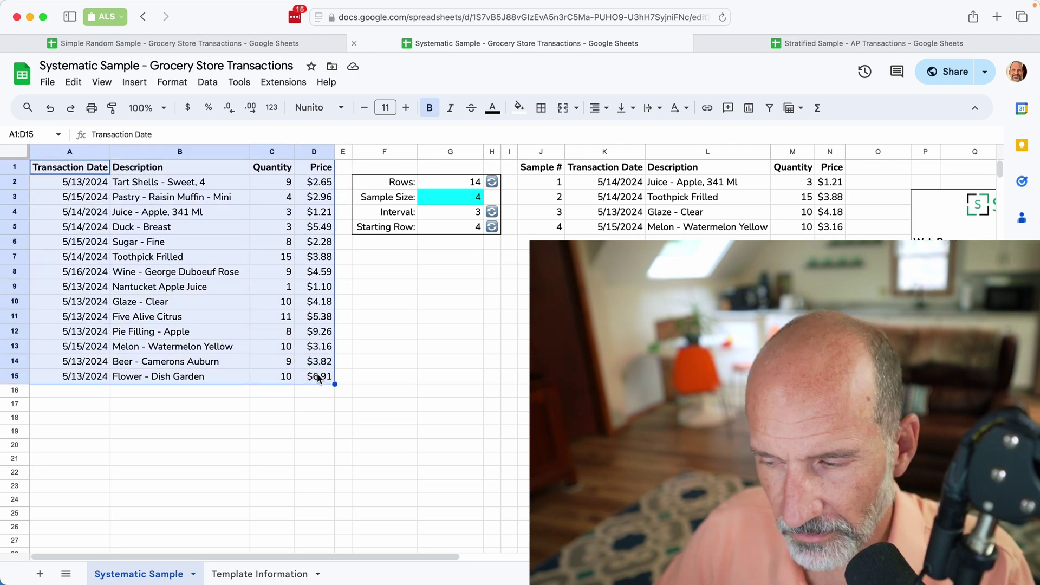
drag(60, 181, 59, 374)
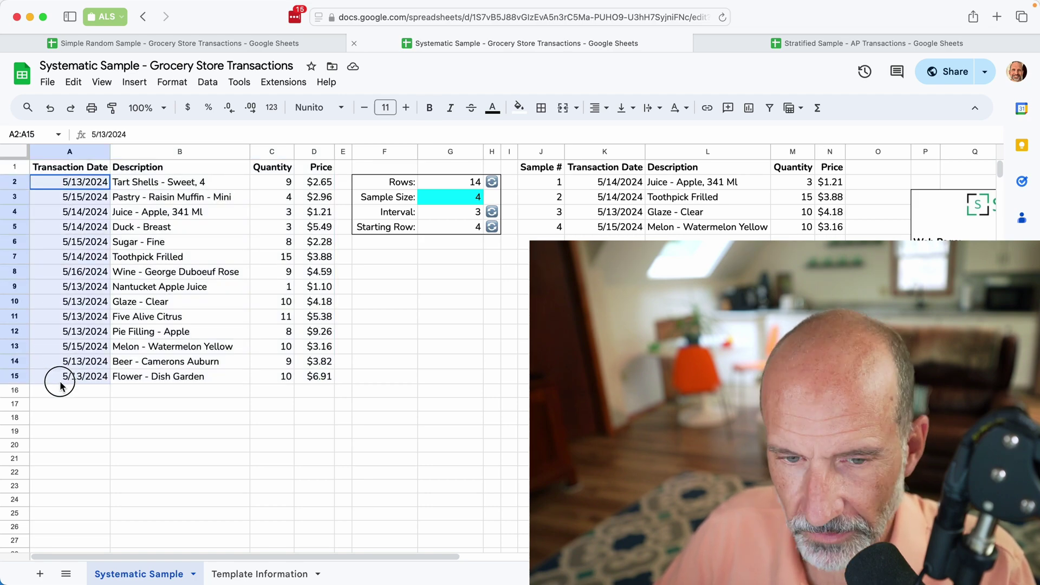
click(426, 183)
click(427, 212)
click(435, 223)
click(443, 201)
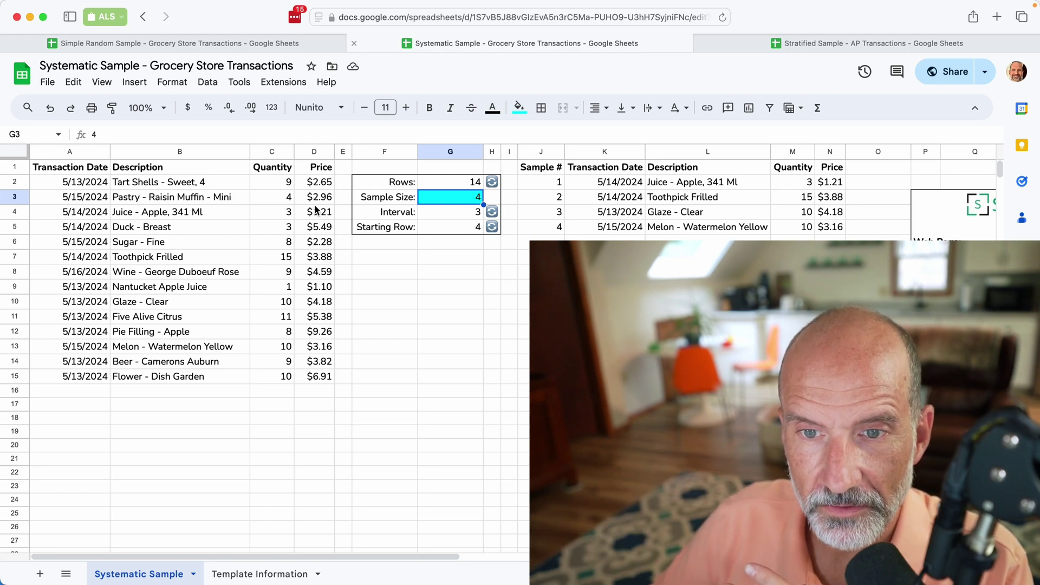
Step: Step through cells in the Quantity column between rows 1 and 13 to examine how rows are picked from a starting row
click(272, 198)
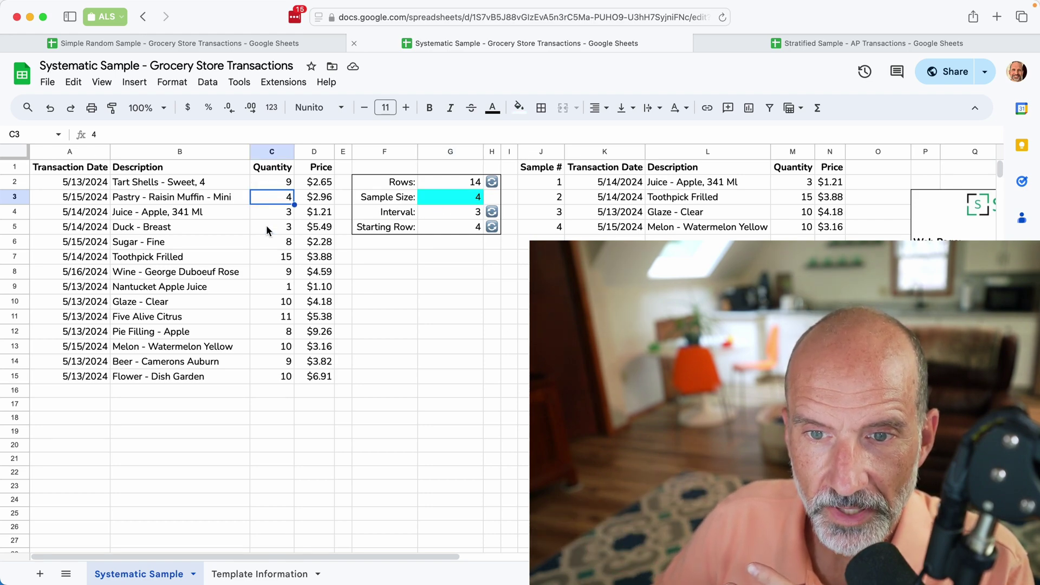
click(265, 229)
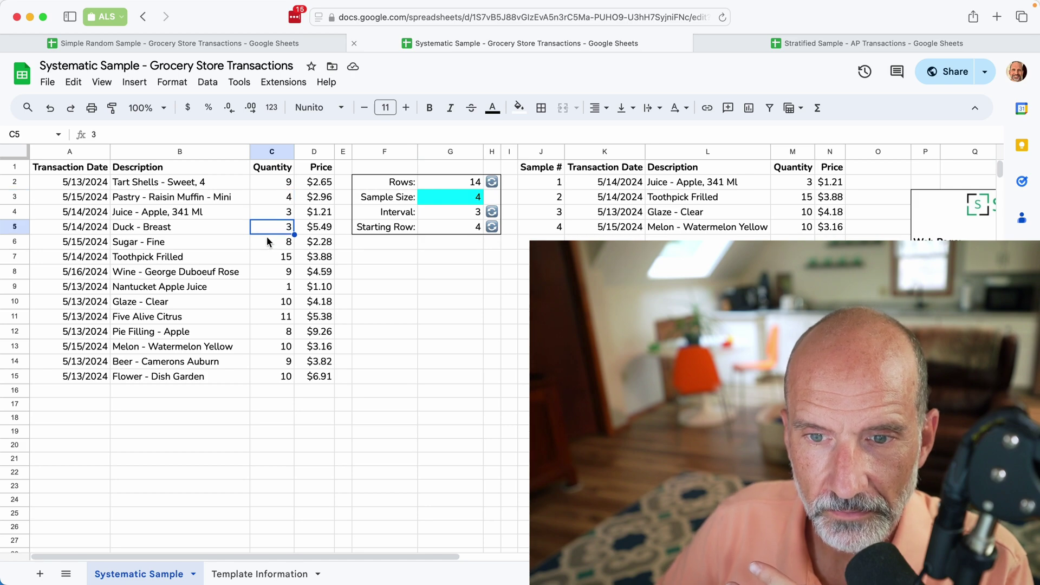
click(266, 283)
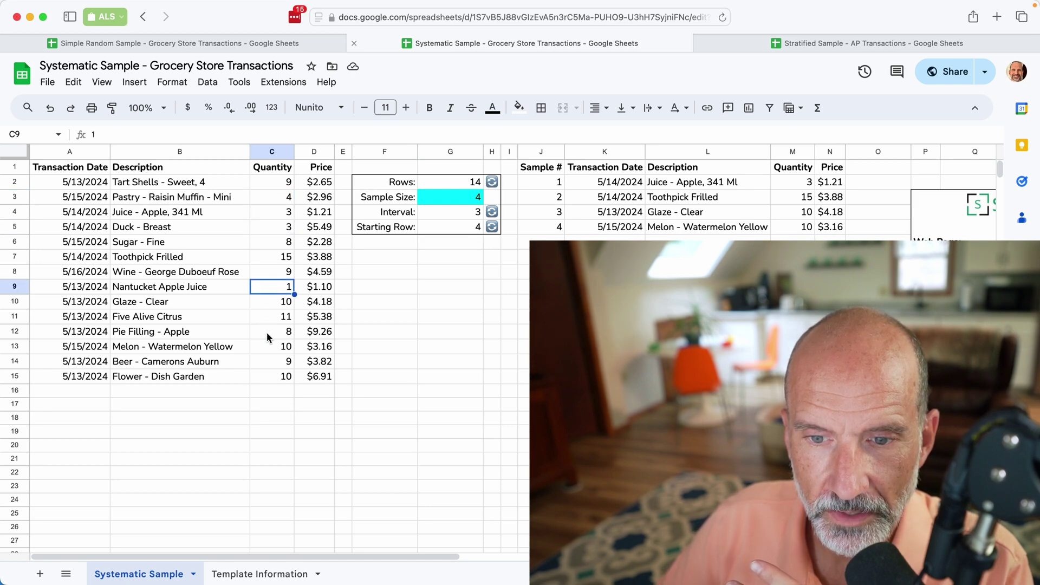
click(267, 346)
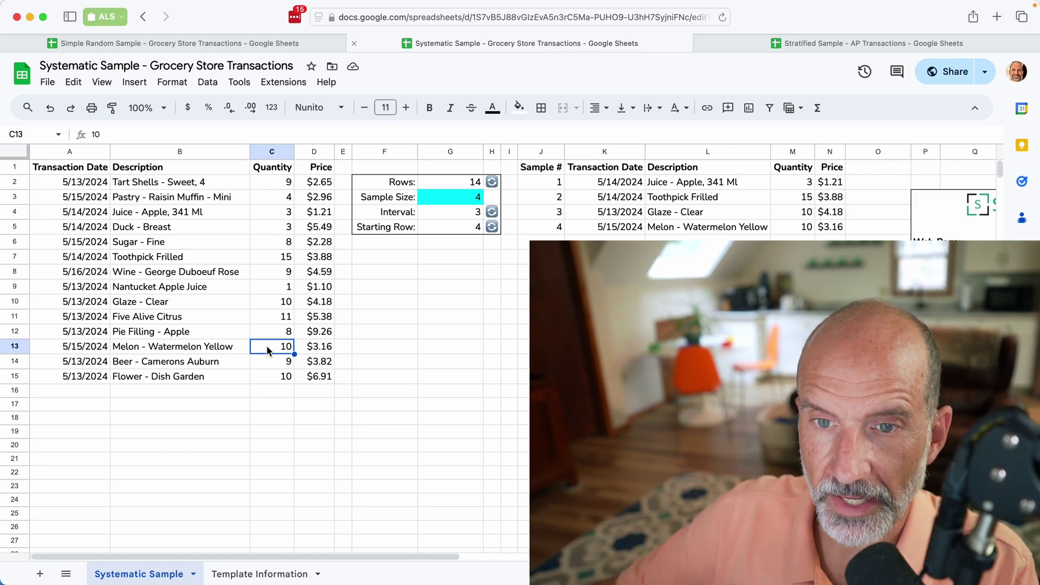
click(275, 173)
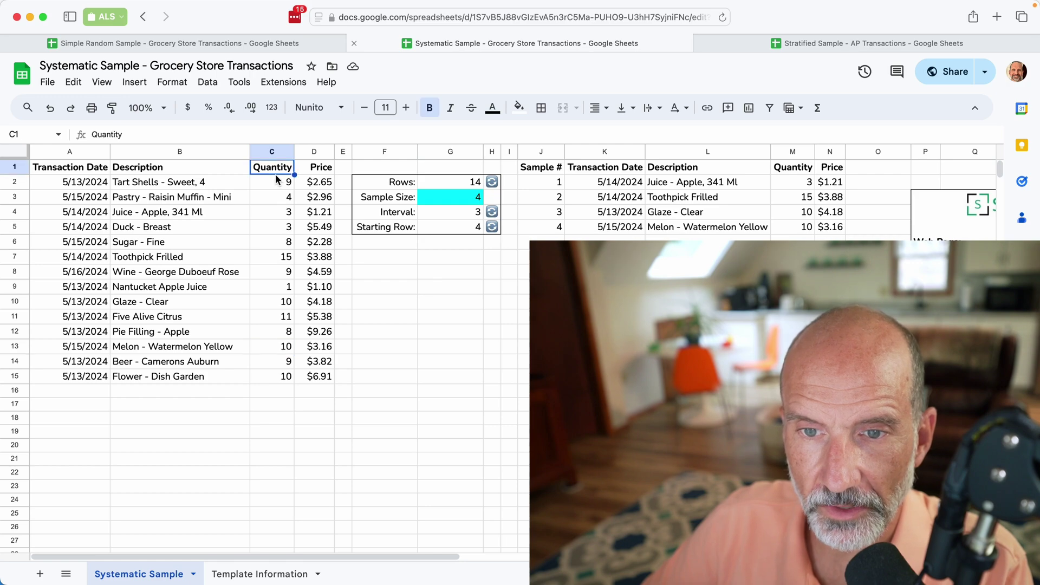
click(274, 184)
click(276, 198)
click(276, 211)
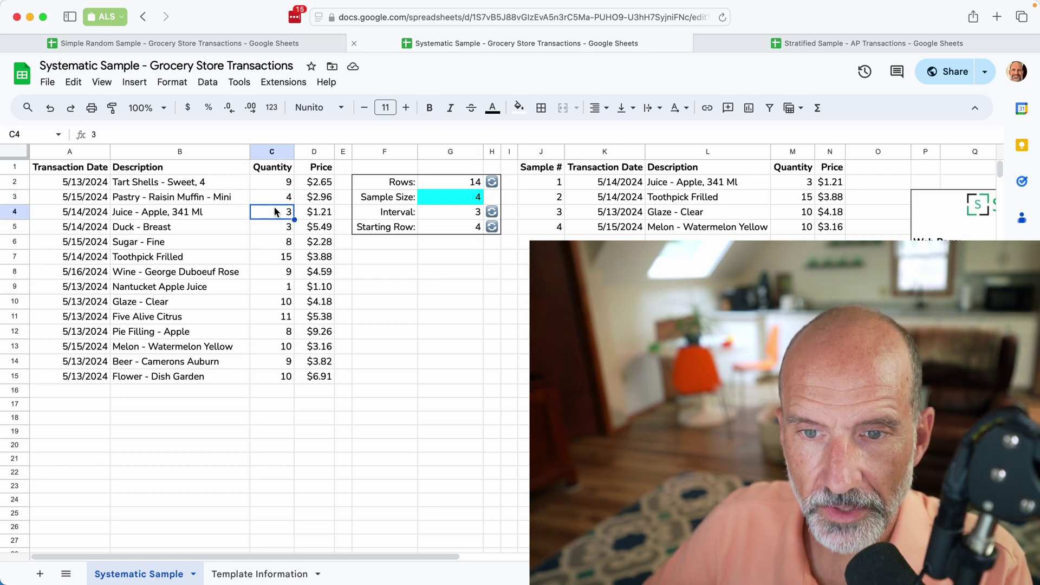
click(275, 229)
key(Up)
key(Up)
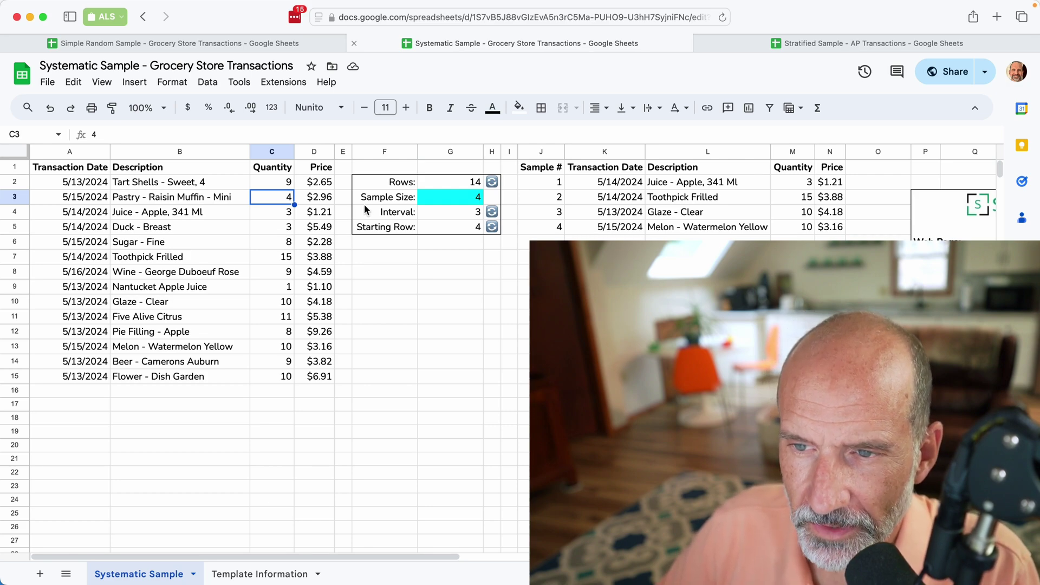
Step: Examine the formulas behind Rows, Interval and Starting Row in G2, G4 and G5, leaving them as they are, and select the Sample Size cell
click(457, 198)
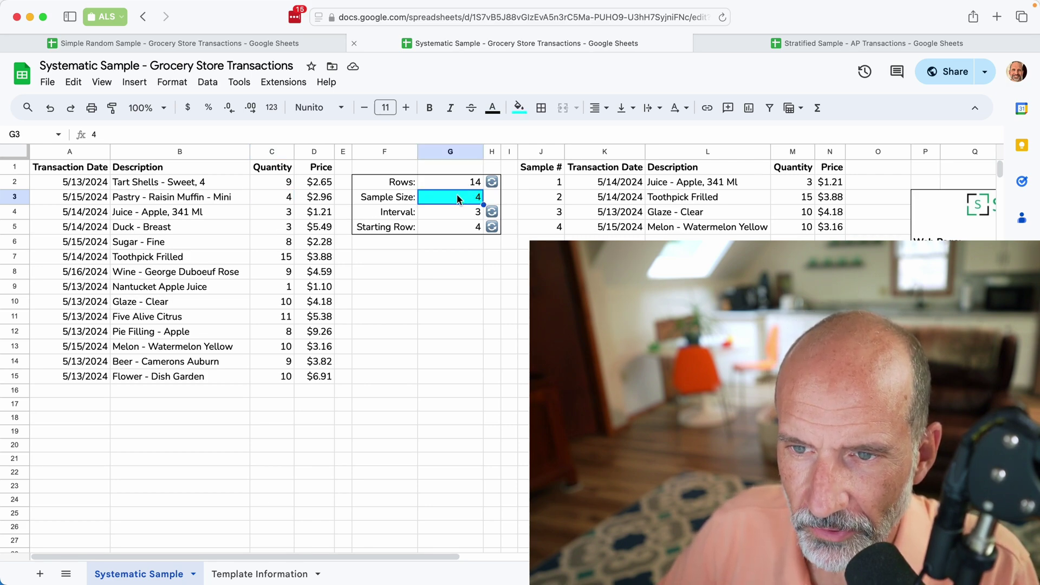
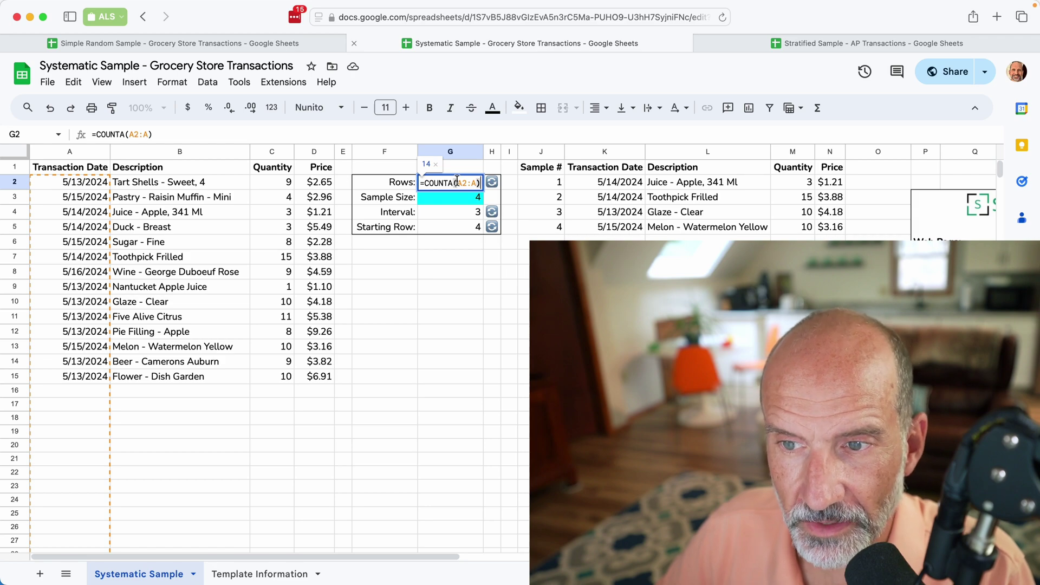
key(Escape)
double_click(443, 212)
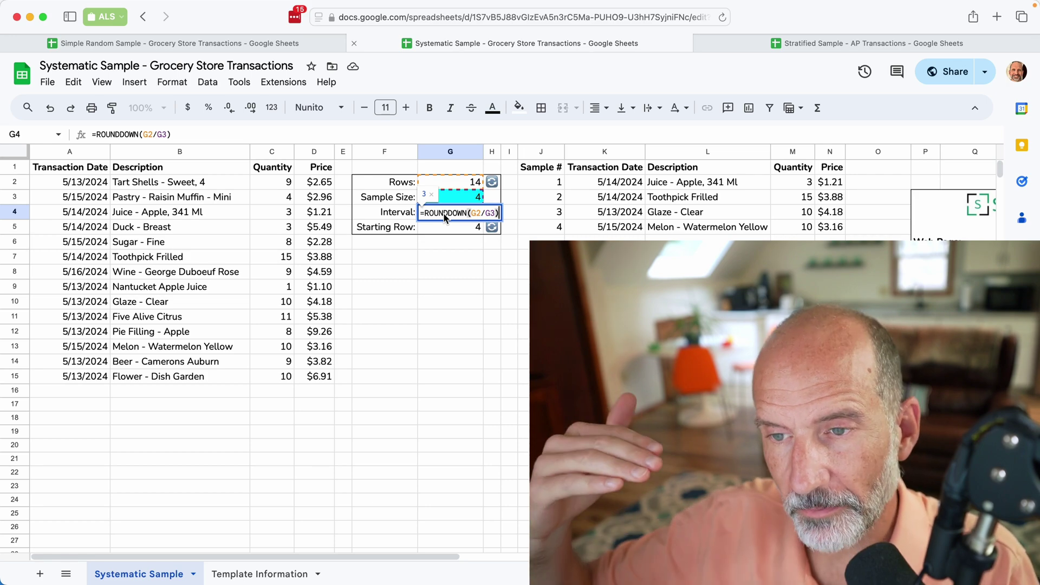
key(Escape)
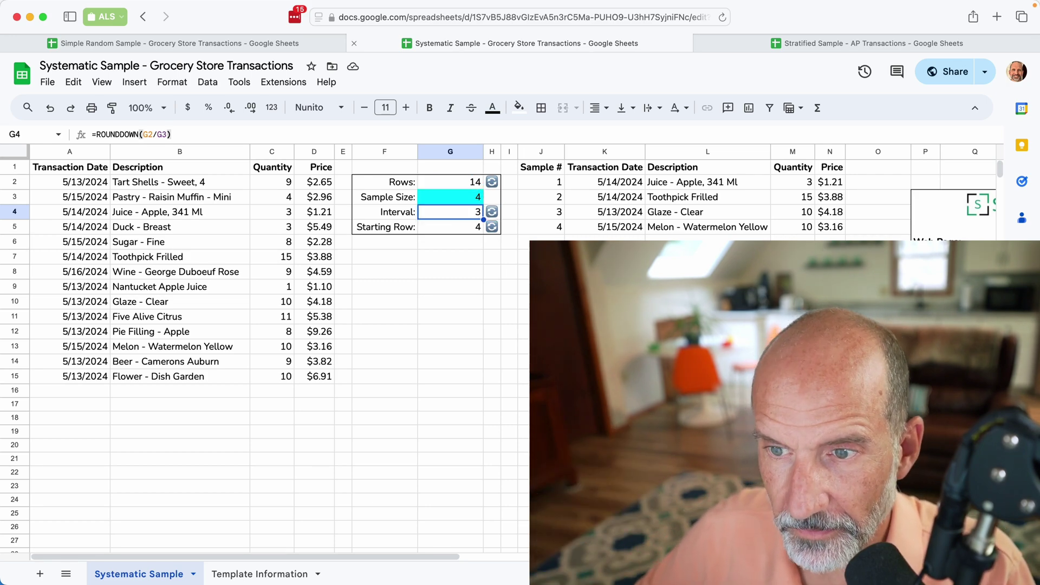
double_click(452, 228)
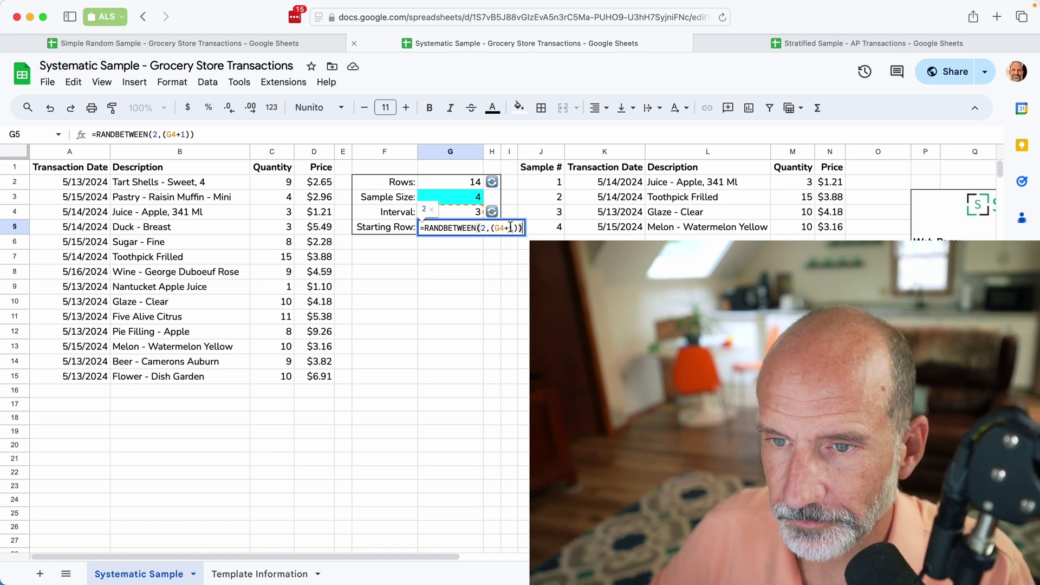
key(Escape)
click(456, 254)
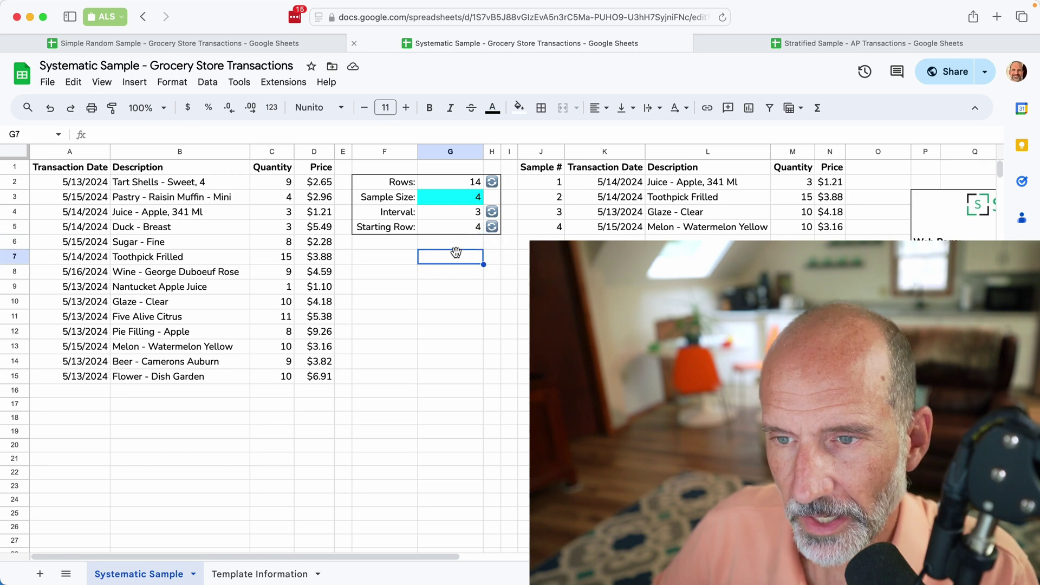
click(454, 201)
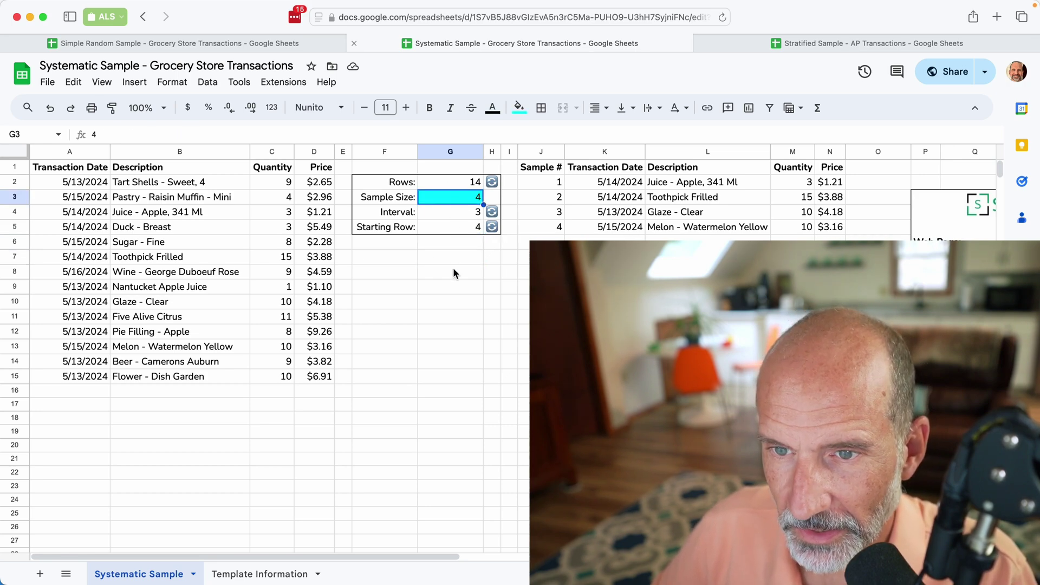
Step: Clear the Sample Size cell G3, enter 6 as the new sample size, and review the sampled rows in J2:N7
key(Delete)
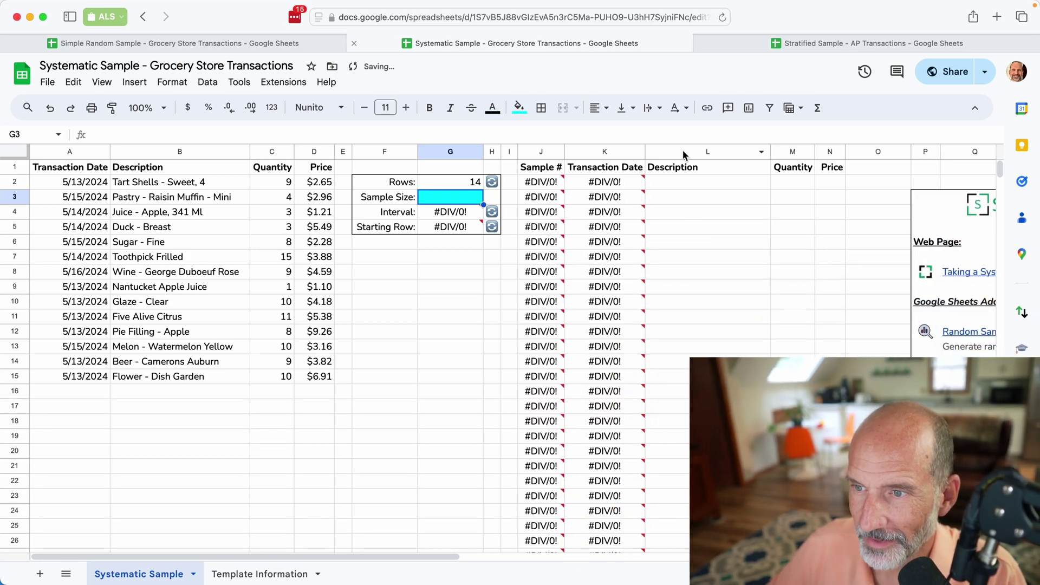
click(626, 197)
click(698, 185)
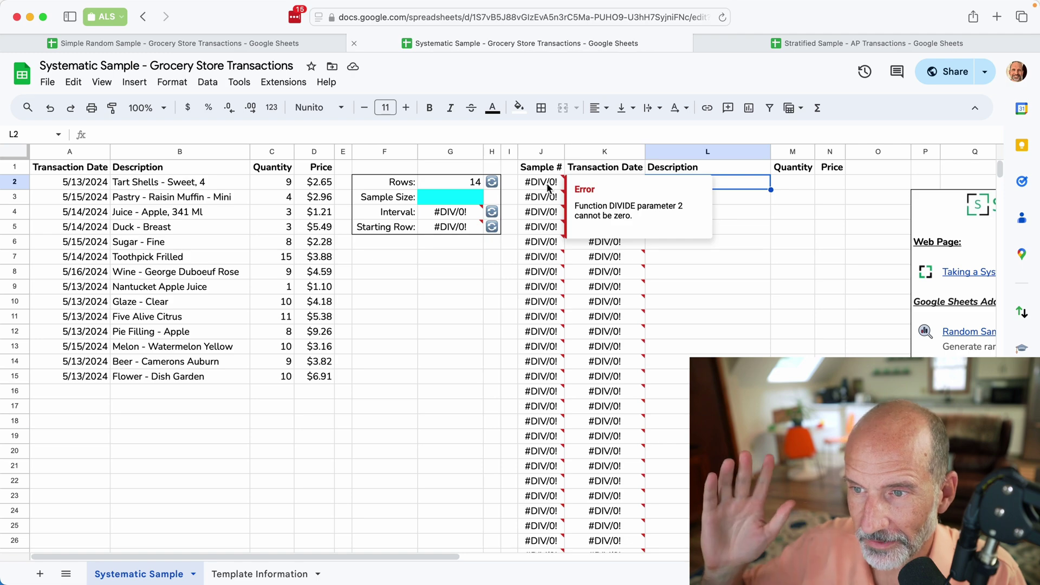
click(456, 204)
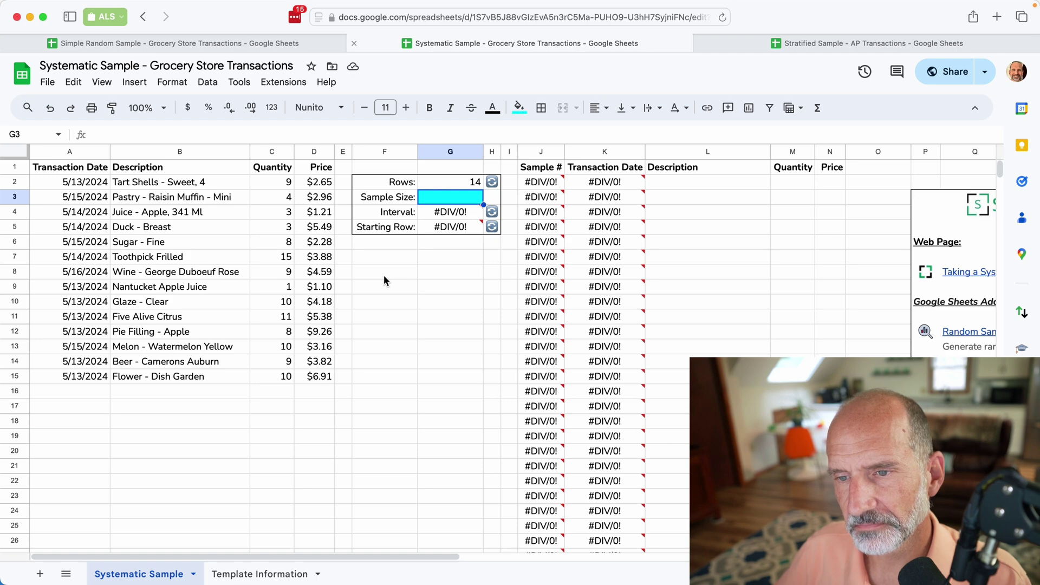
text(6)
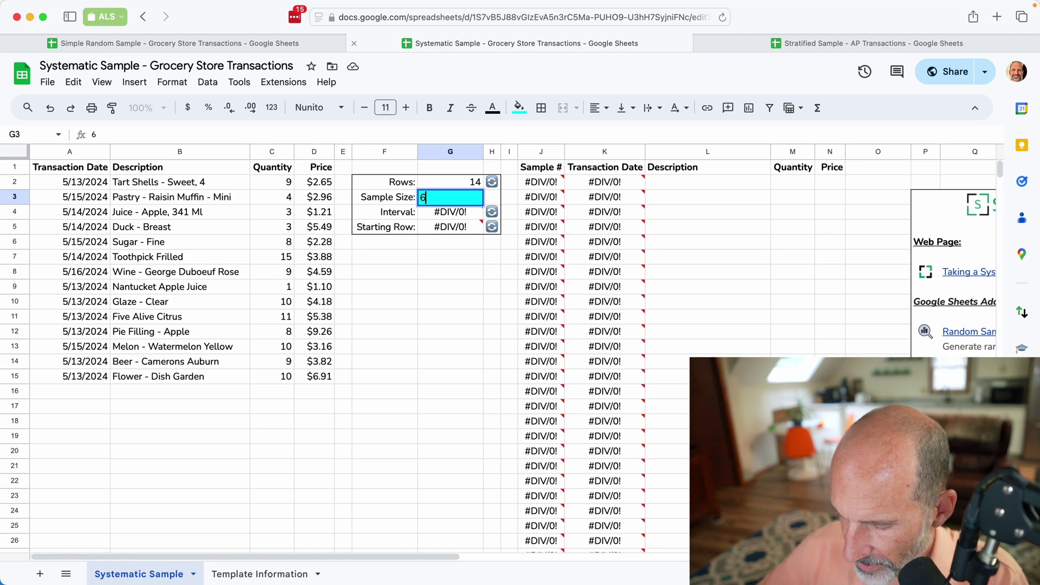
key(Return)
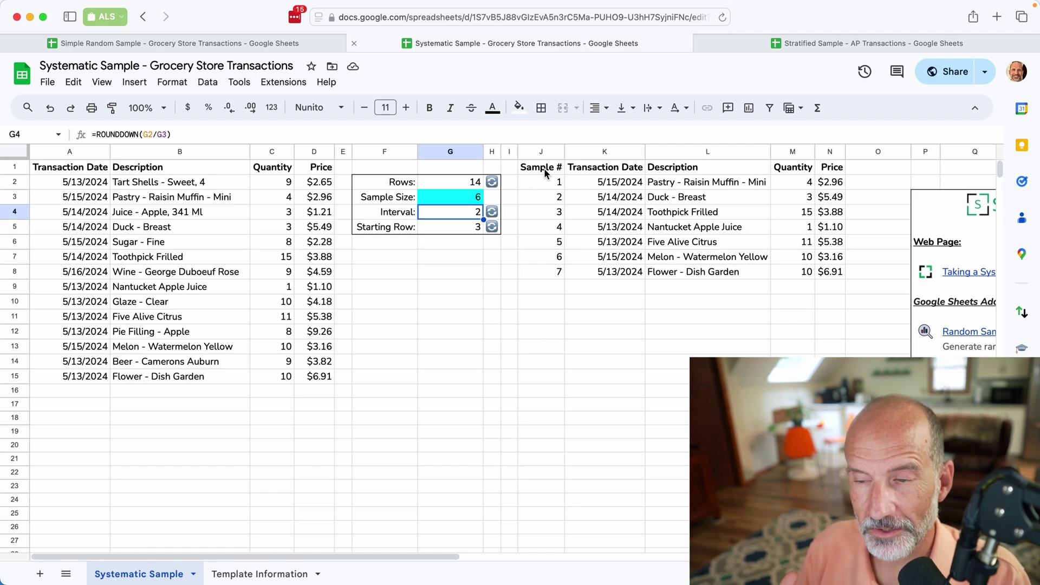
drag(541, 185, 822, 261)
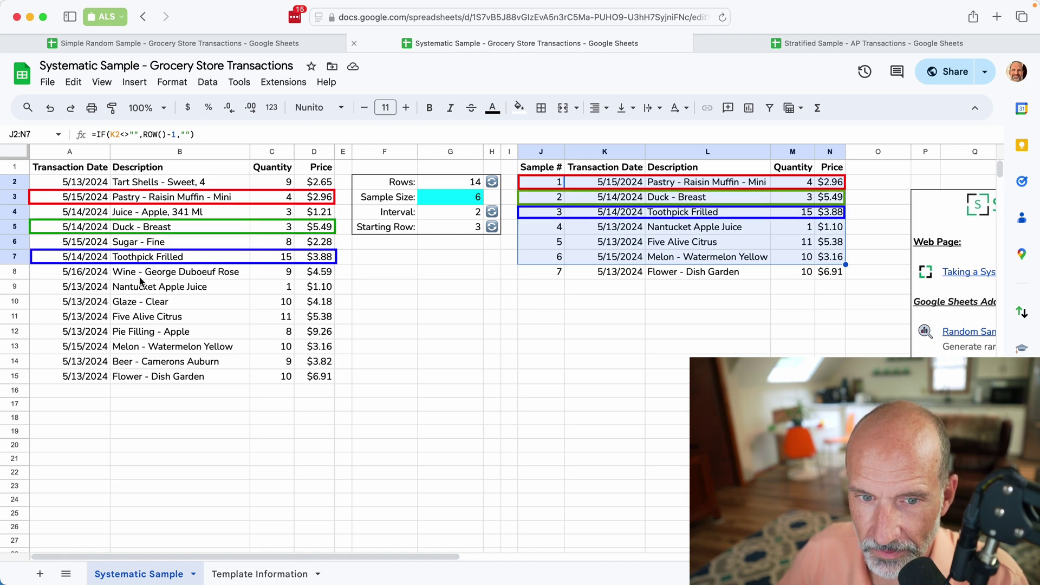
click(462, 257)
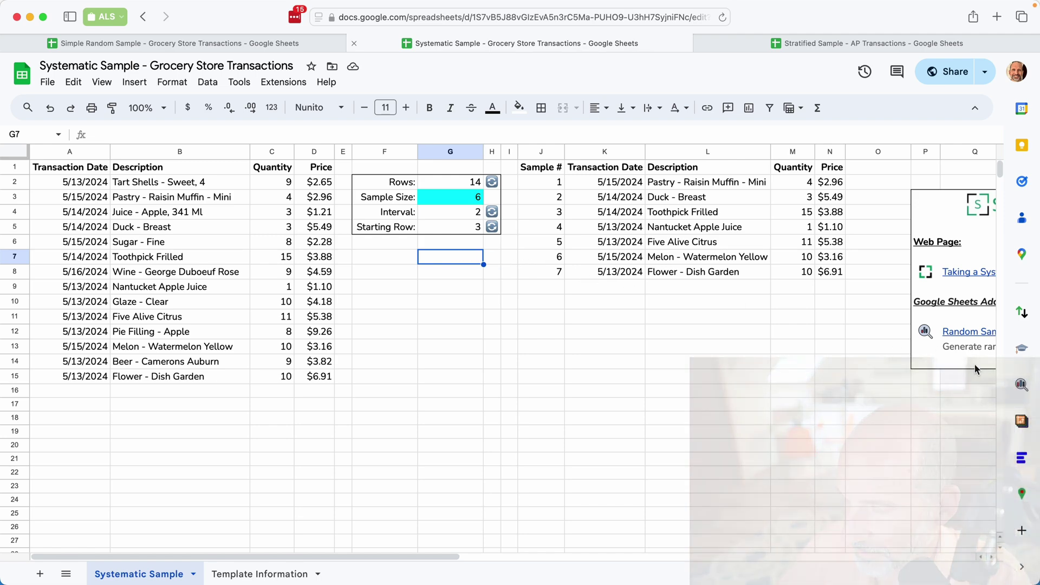
Step: Open the Random Sampler add-on and set up Systematic sampling with A1:D15, including its header row, as the population range
click(1019, 386)
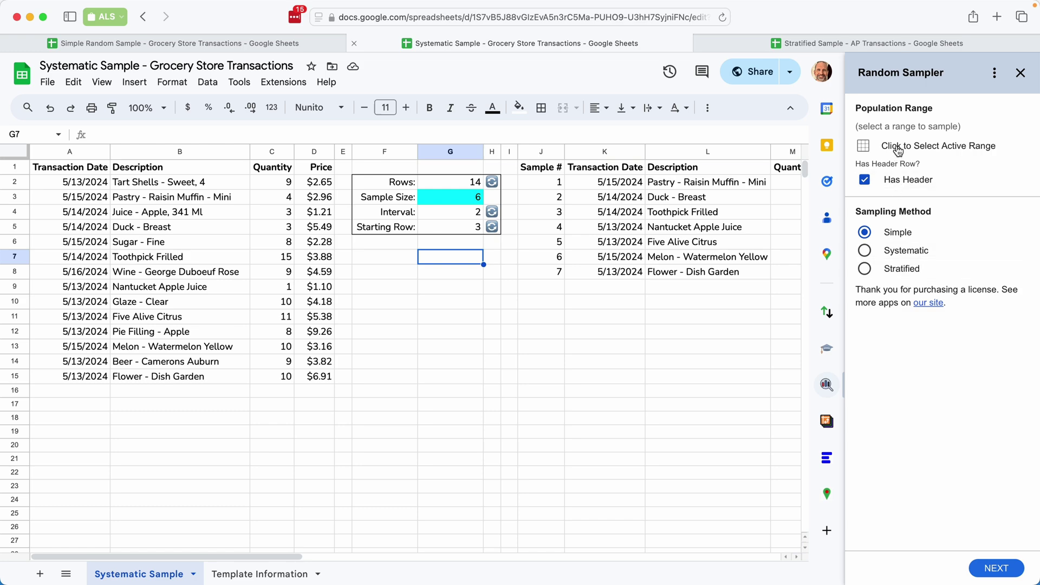
drag(90, 173, 313, 379)
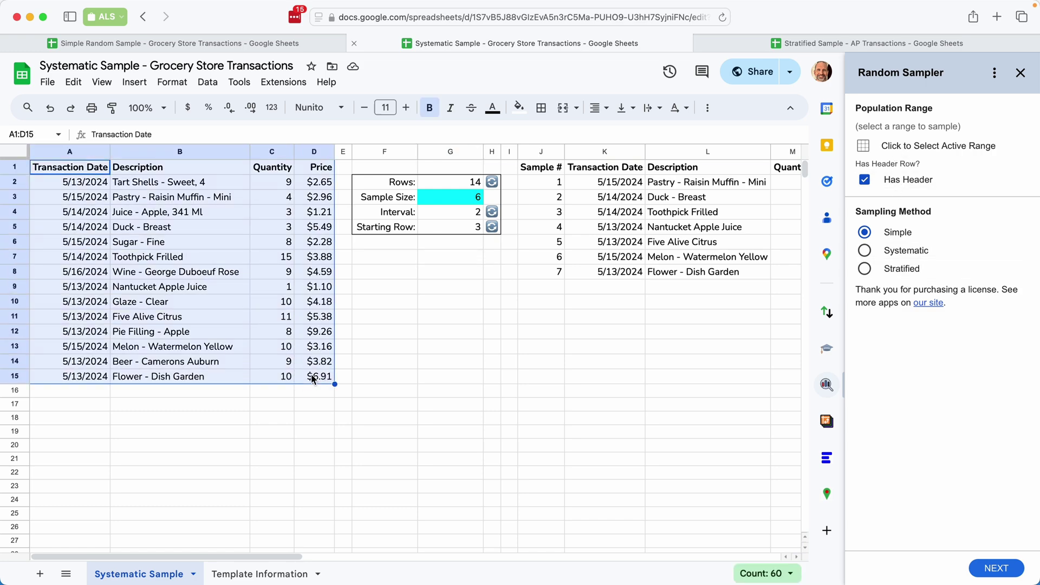
click(931, 145)
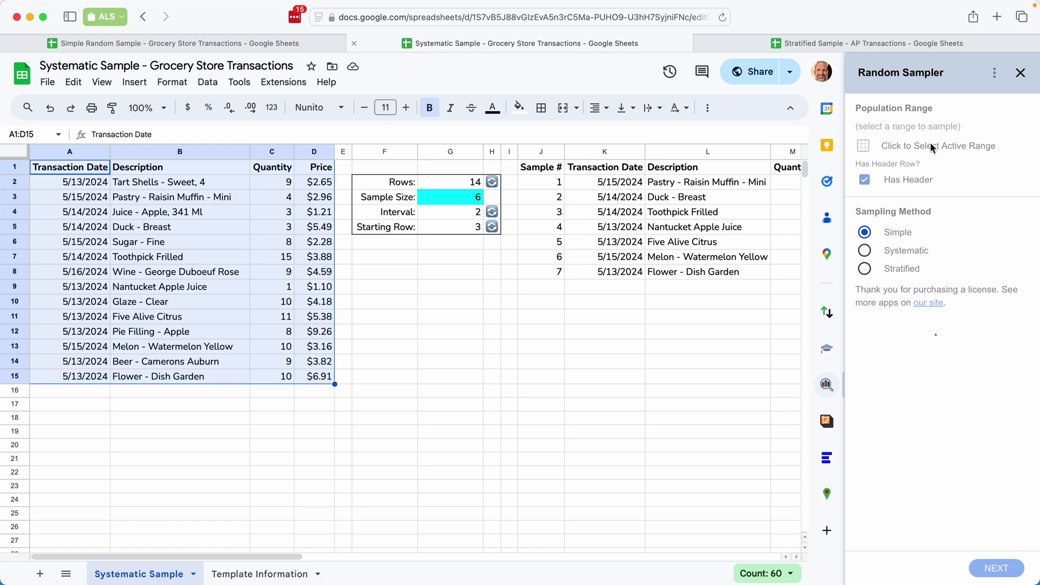
click(877, 253)
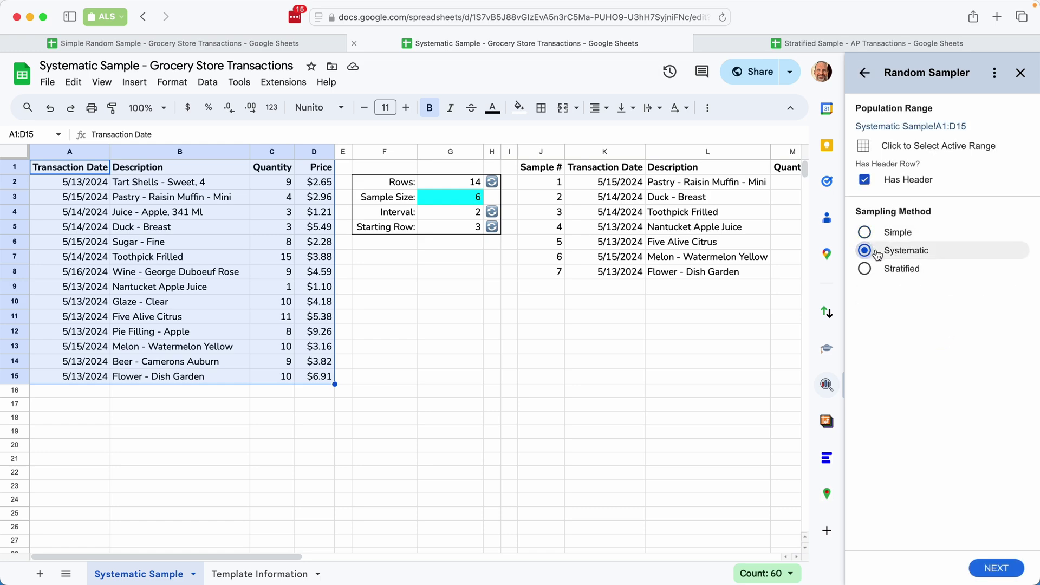
click(984, 572)
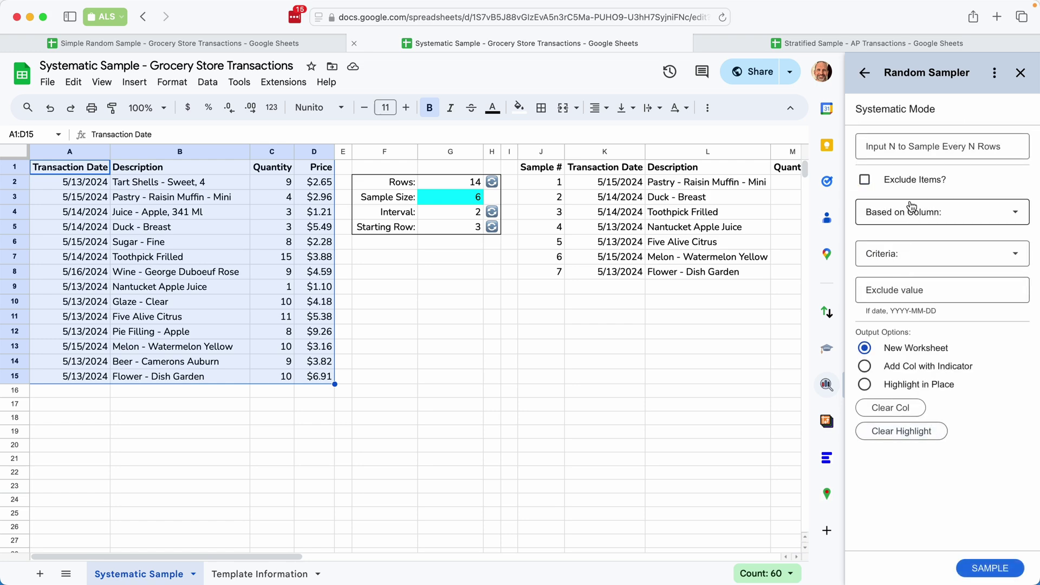
Step: Sample every 3 rows with the Highlight in Place output option and close the Random Sampler add-on
click(911, 149)
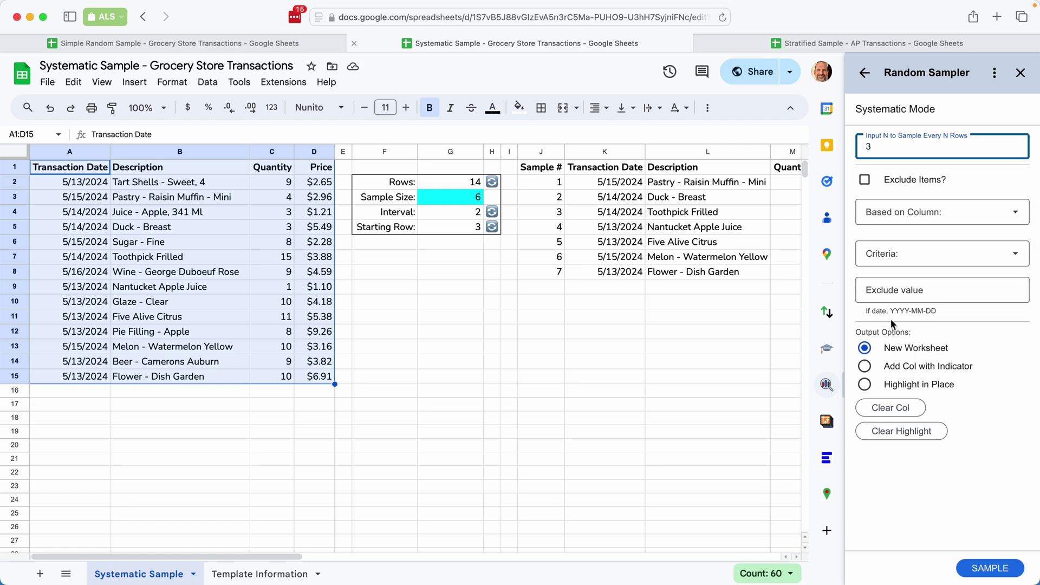
click(888, 385)
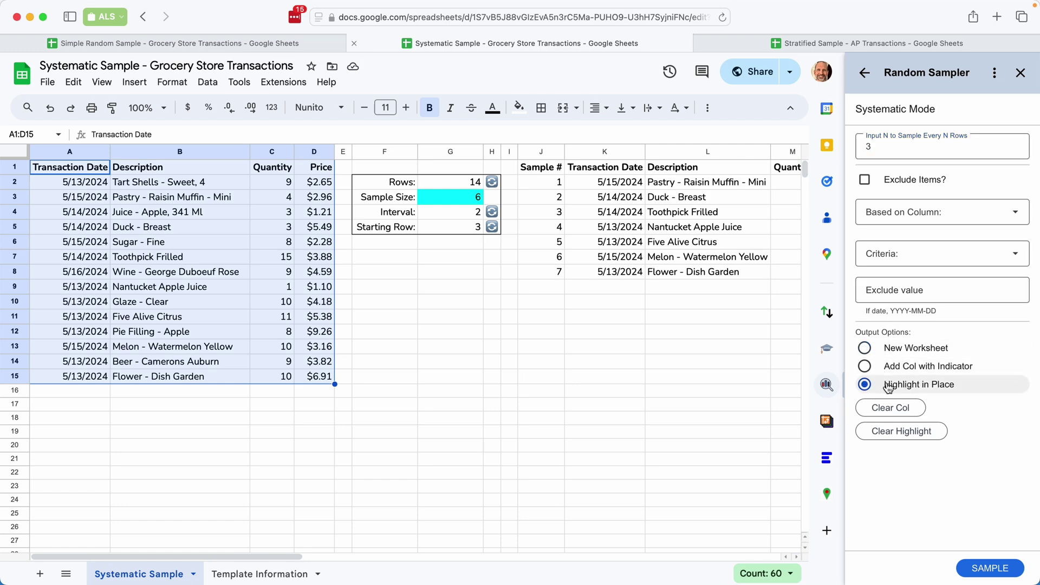
click(1006, 568)
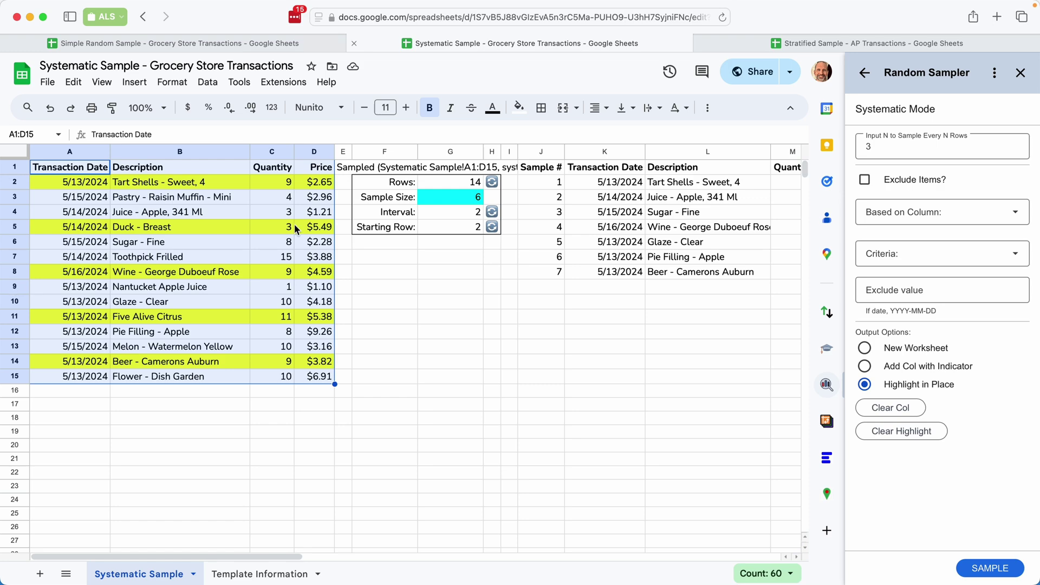
click(1020, 74)
click(377, 288)
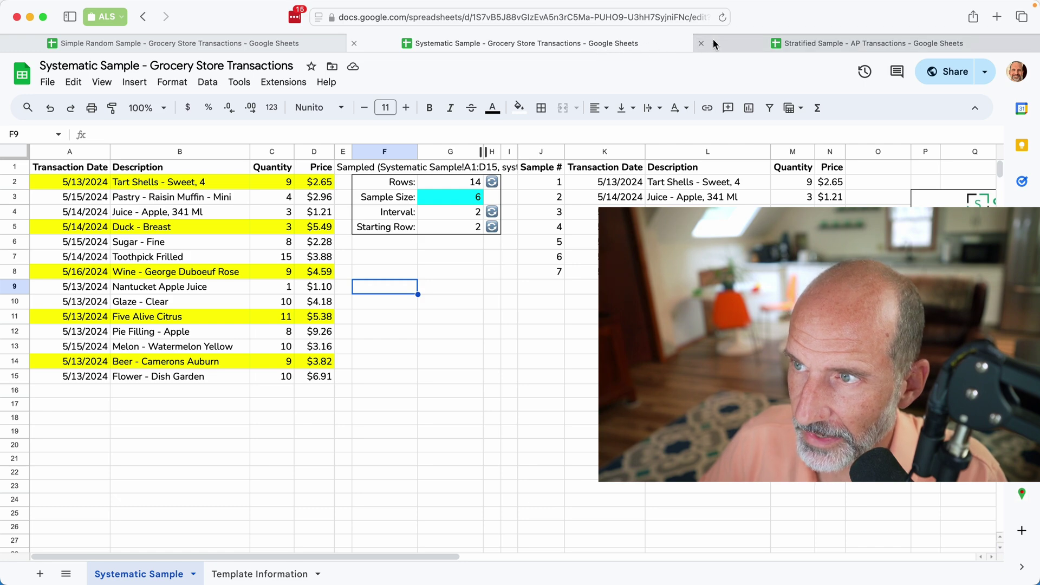
Step: Switch to the Stratified Sample - AP Transactions spreadsheet and look through its transaction list
click(745, 42)
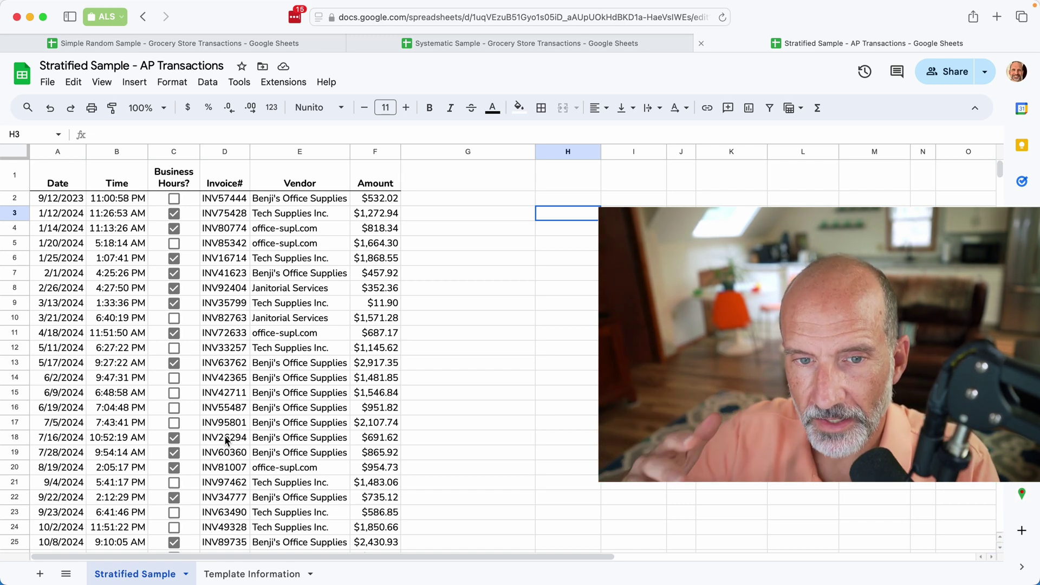
click(308, 261)
scroll(309, 271, down, 5)
scroll(309, 271, up, 5)
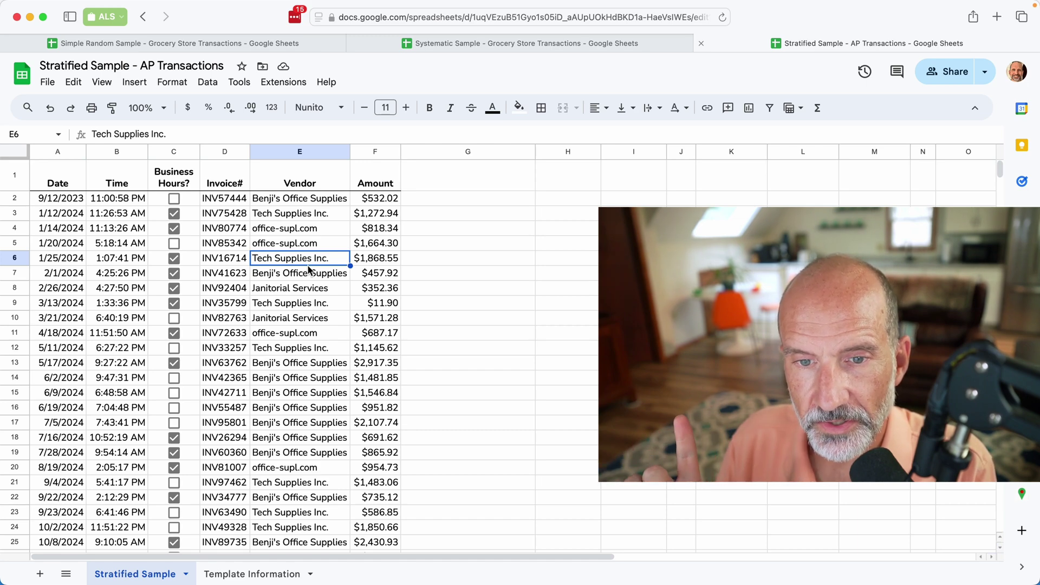
Step: Step through the first Time entries and Business Hours? checkboxes in rows 2 to 8 to compare transaction times with their flags
click(113, 204)
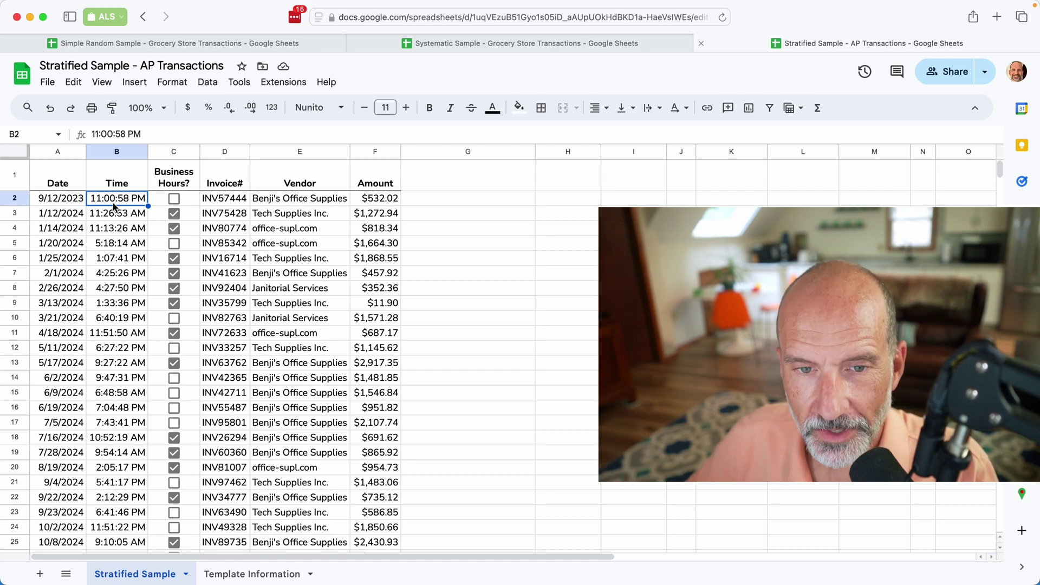
click(114, 211)
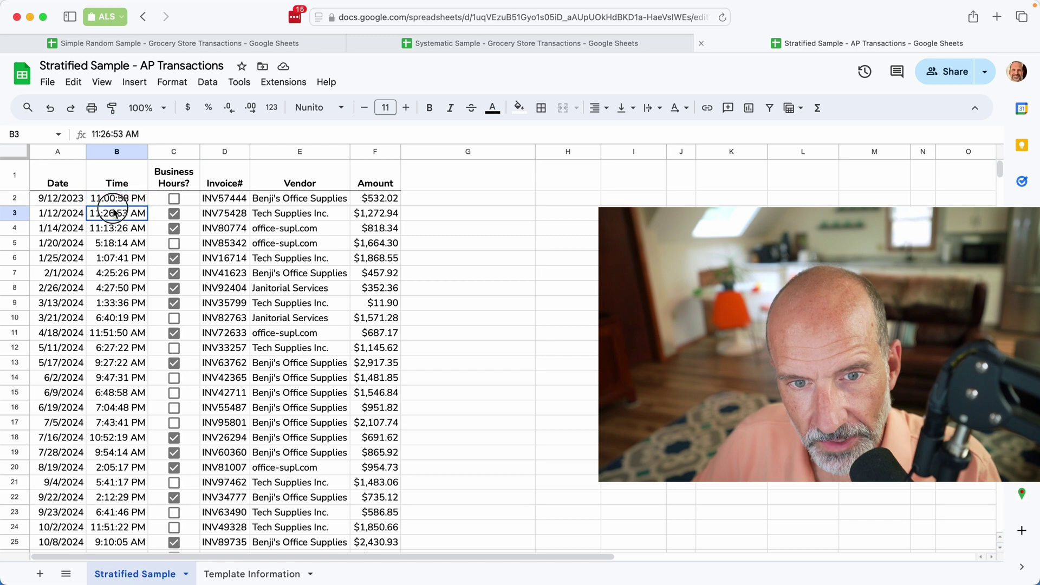
click(116, 202)
click(120, 228)
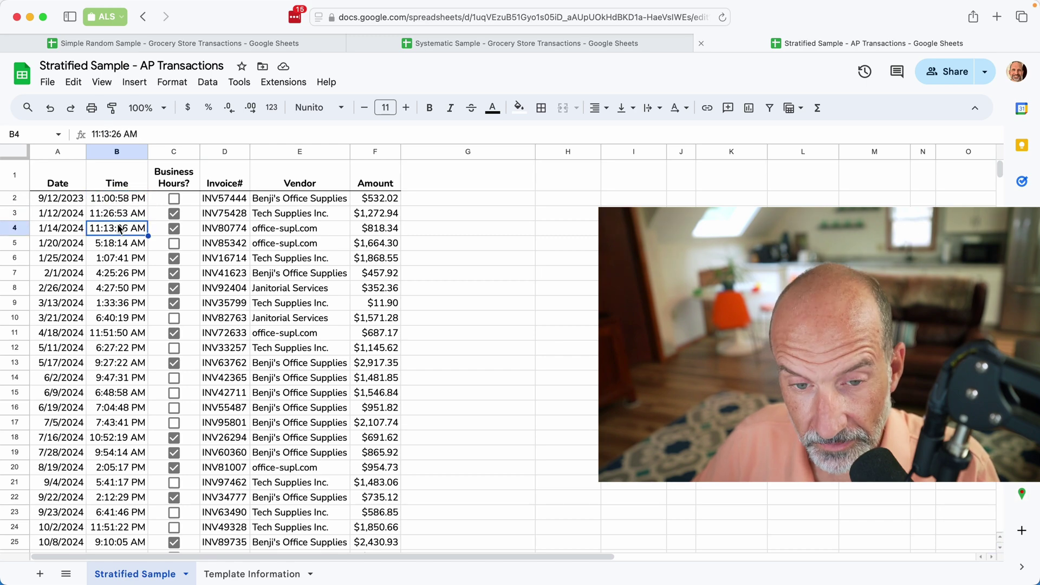
click(128, 245)
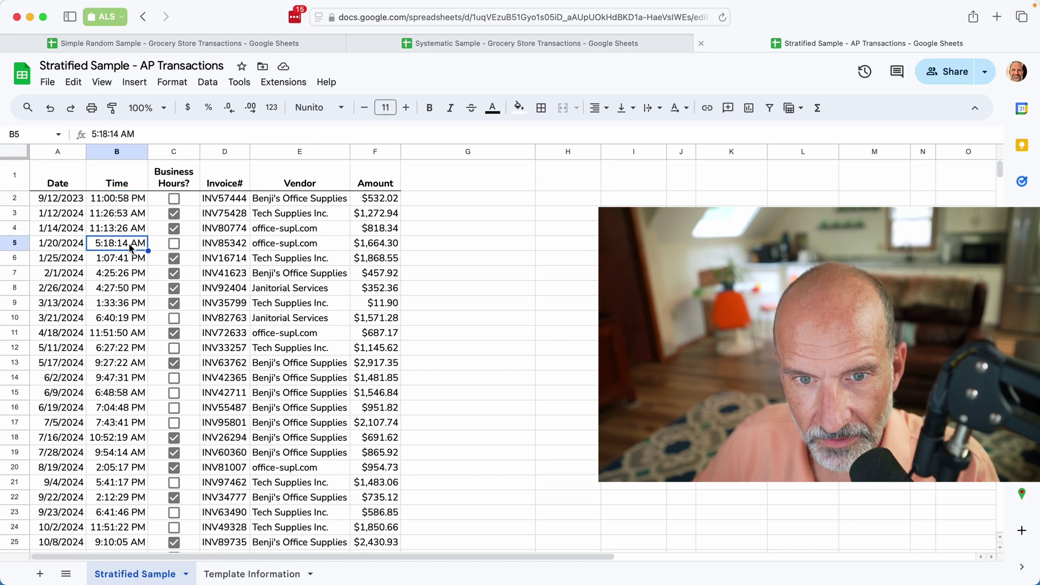
click(190, 216)
click(191, 231)
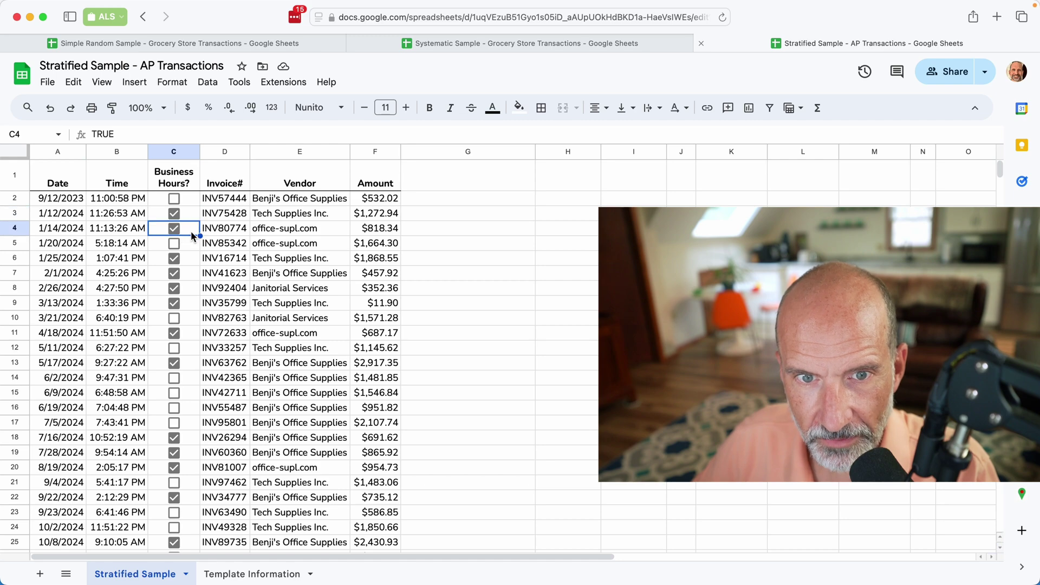
click(192, 254)
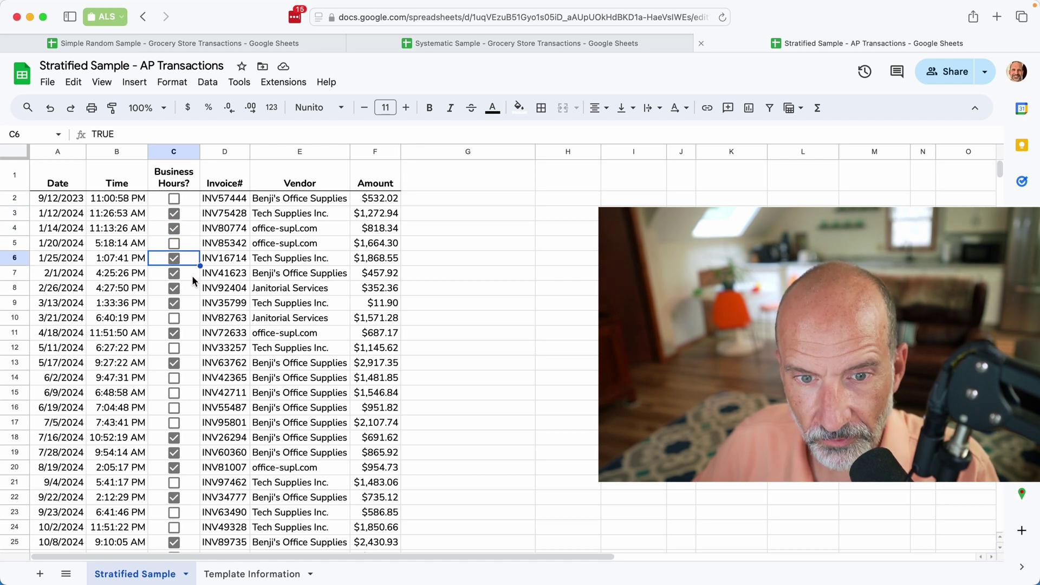
click(192, 276)
click(191, 289)
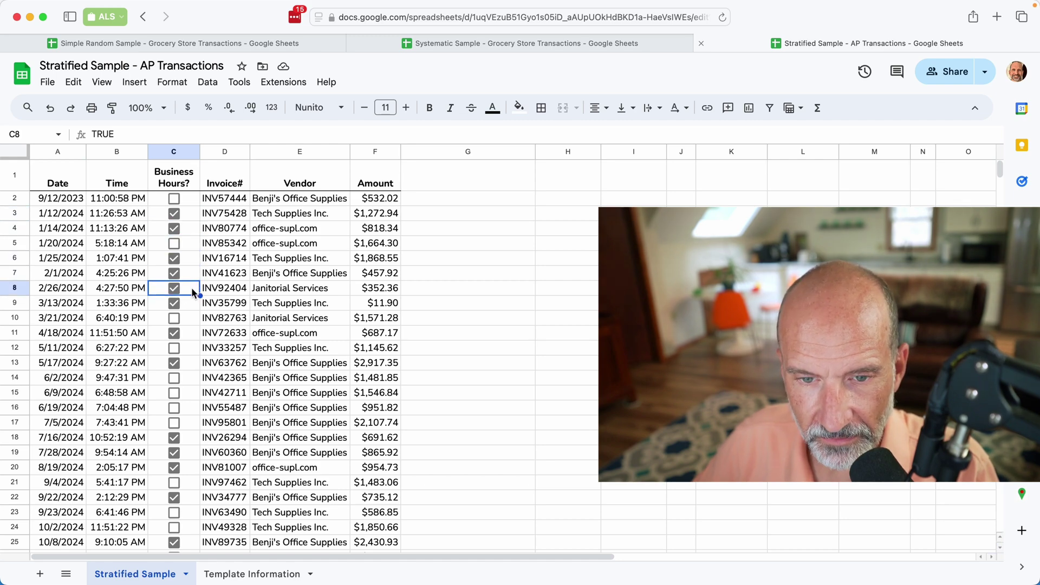
click(191, 248)
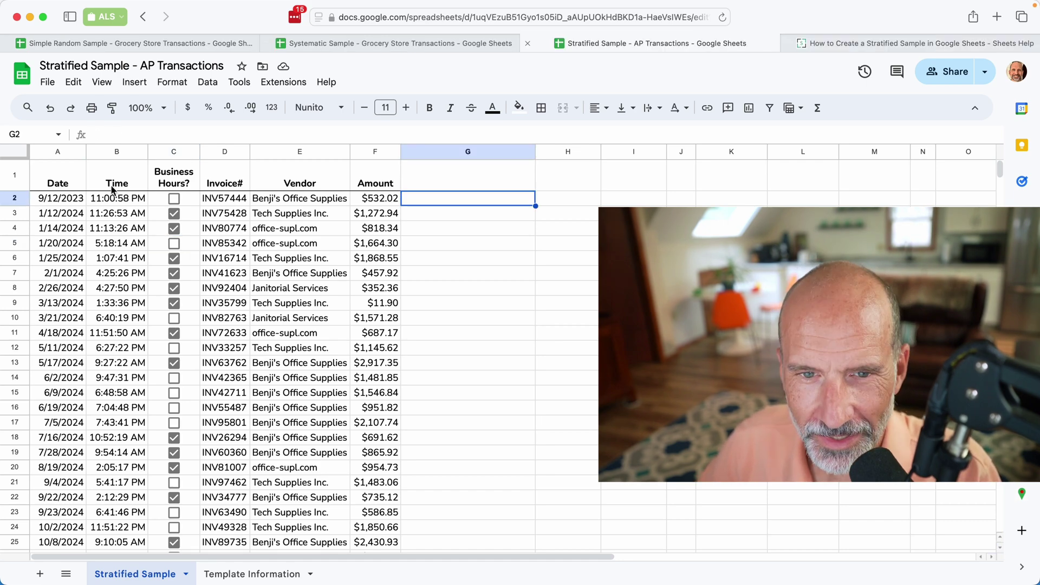
Step: Sort the AP transactions range A1:F34, treated as having a header row, by Business Hours? from A to Z
click(113, 188)
click(62, 186)
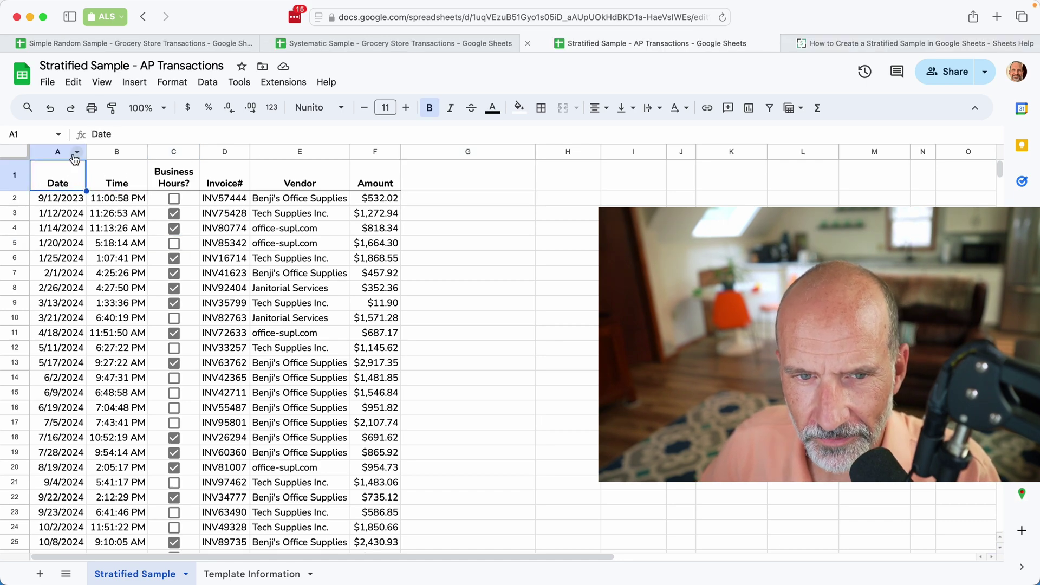
drag(64, 177, 355, 177)
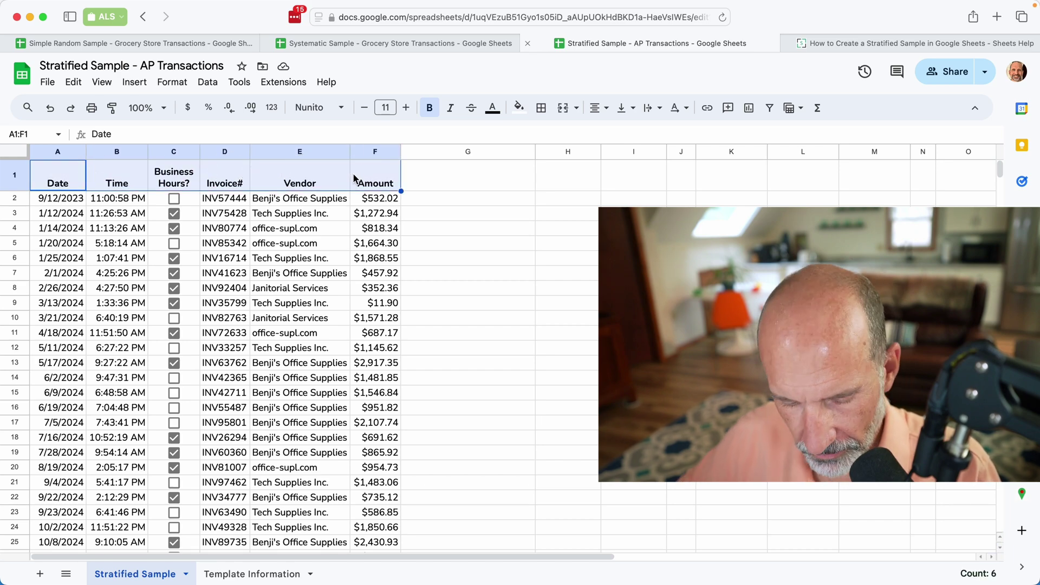
key(super+shift+Down)
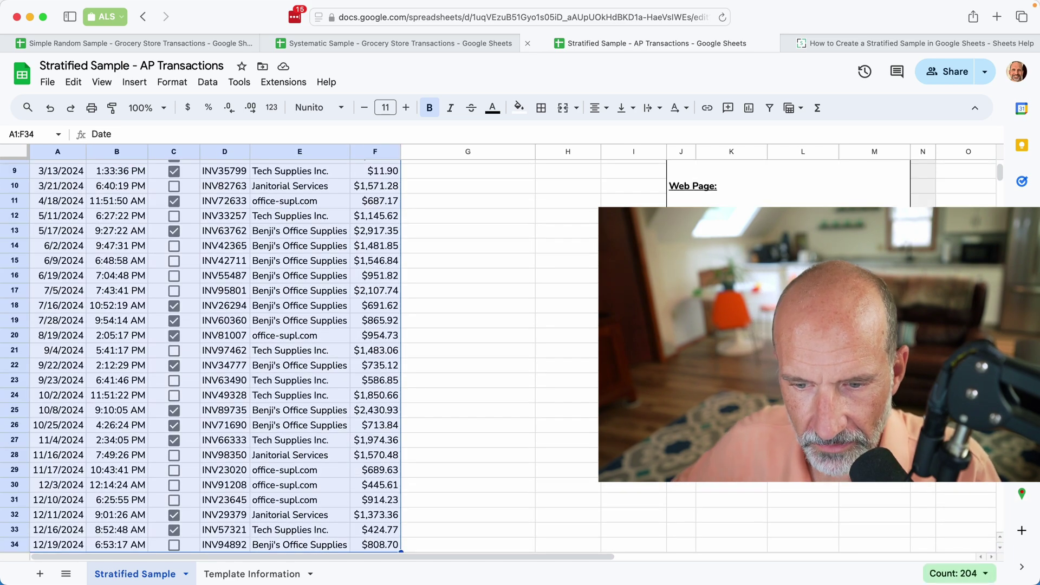
scroll(361, 250, up, 3)
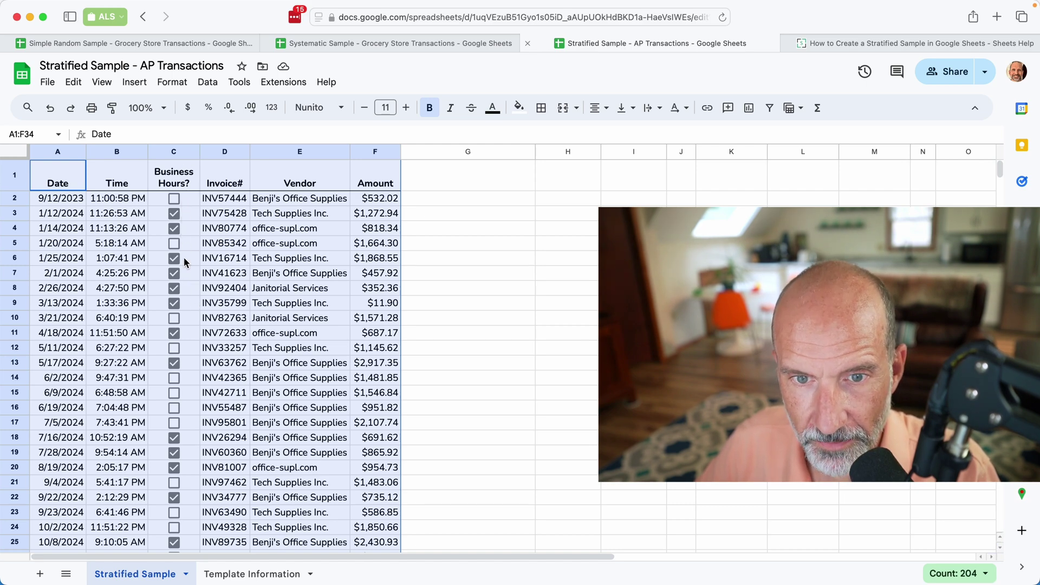
click(206, 82)
mouse_move(349, 126)
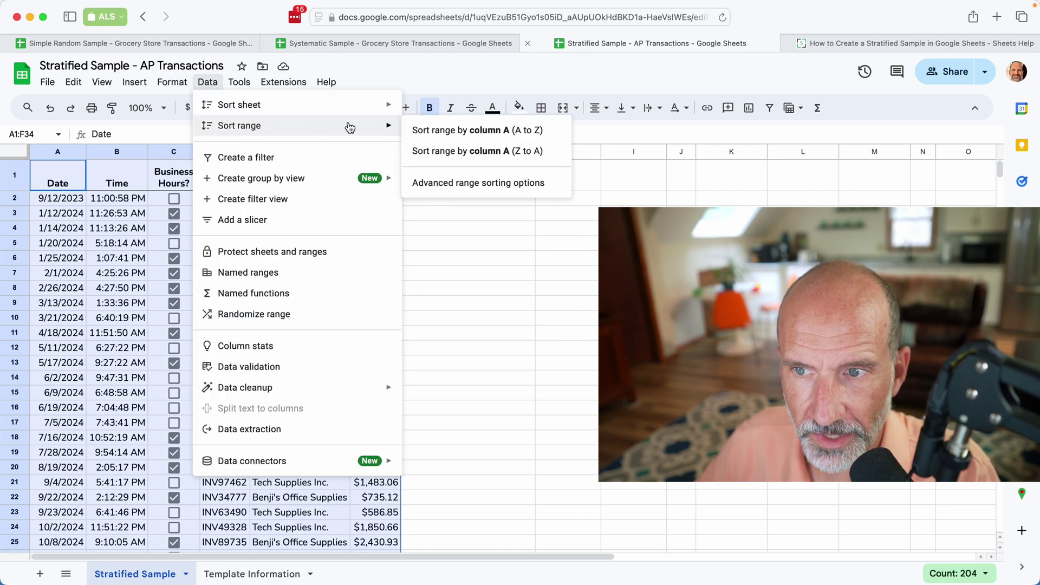
click(476, 182)
click(376, 270)
click(426, 304)
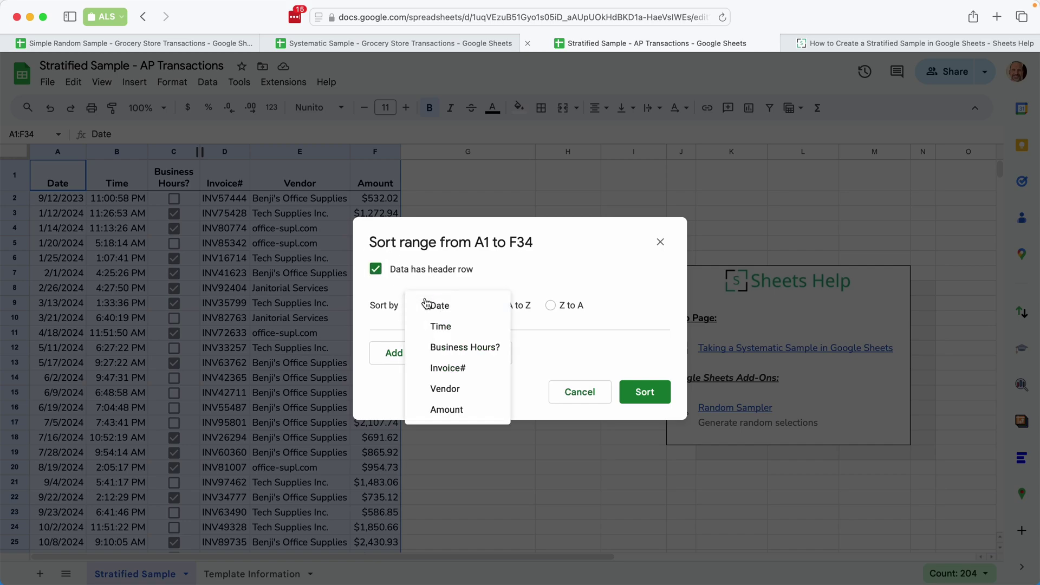
click(467, 353)
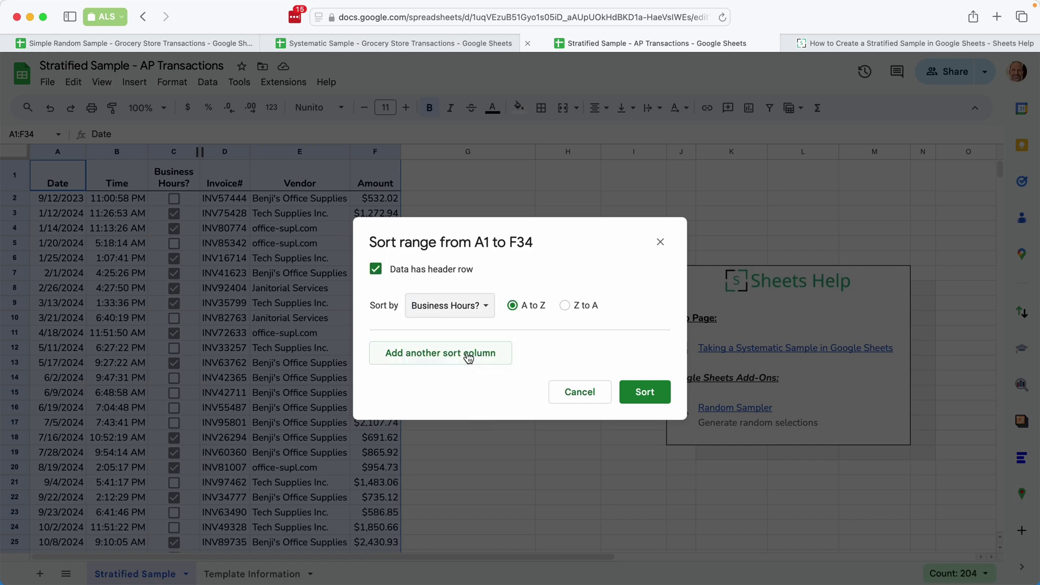
click(650, 398)
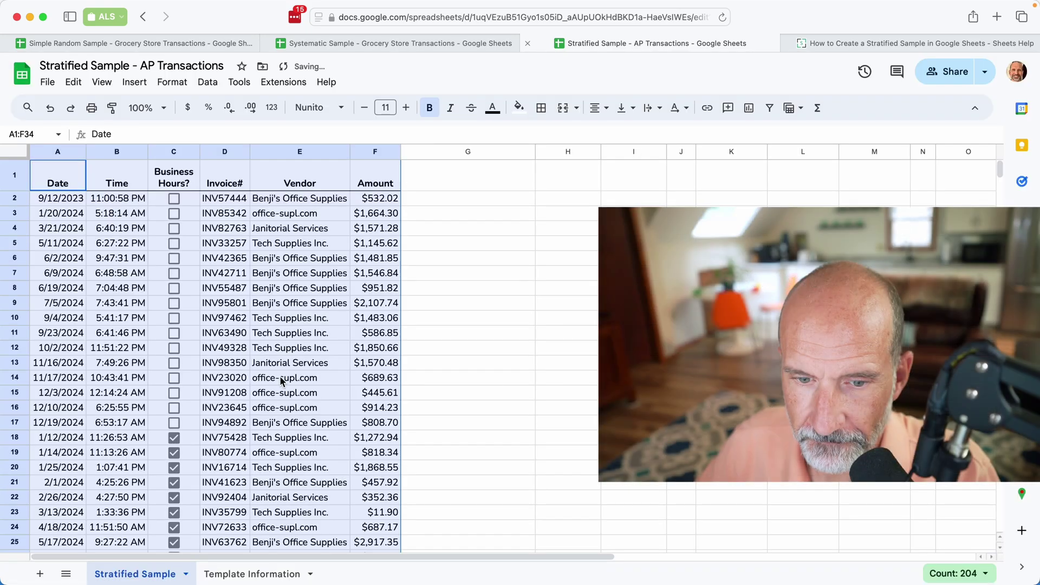
click(209, 298)
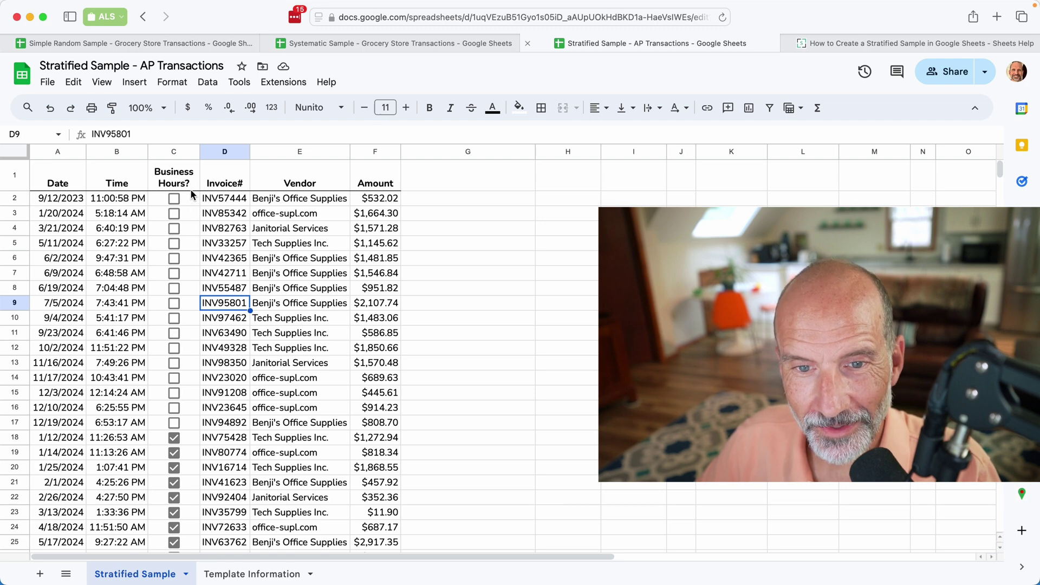
Step: Review the two Business Hours? groups by selecting the unchecked entries C2:C17 and the checked entries C18:C34
drag(189, 196, 188, 417)
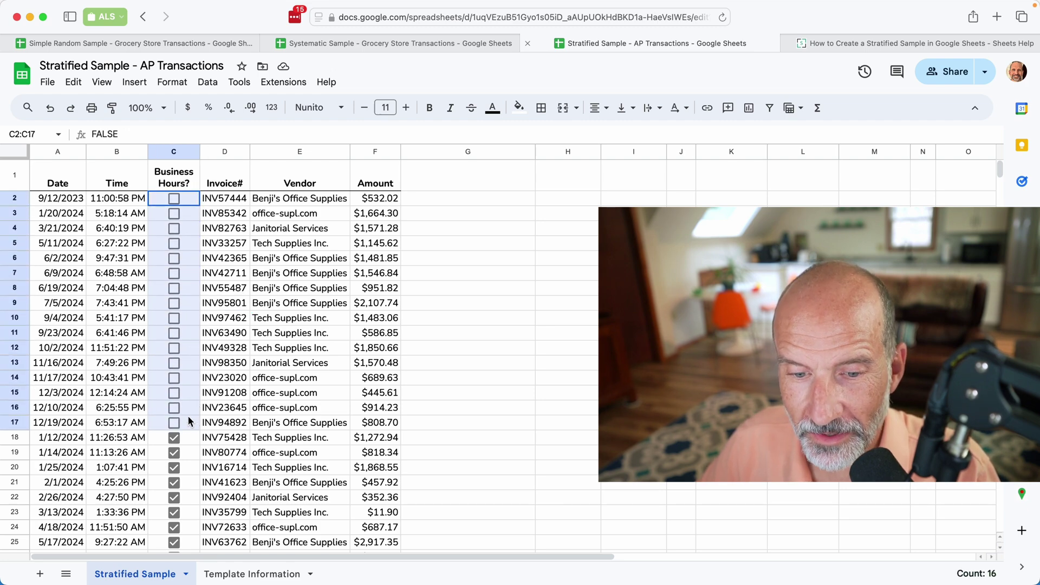
scroll(188, 421, down, 5)
drag(190, 246, 191, 492)
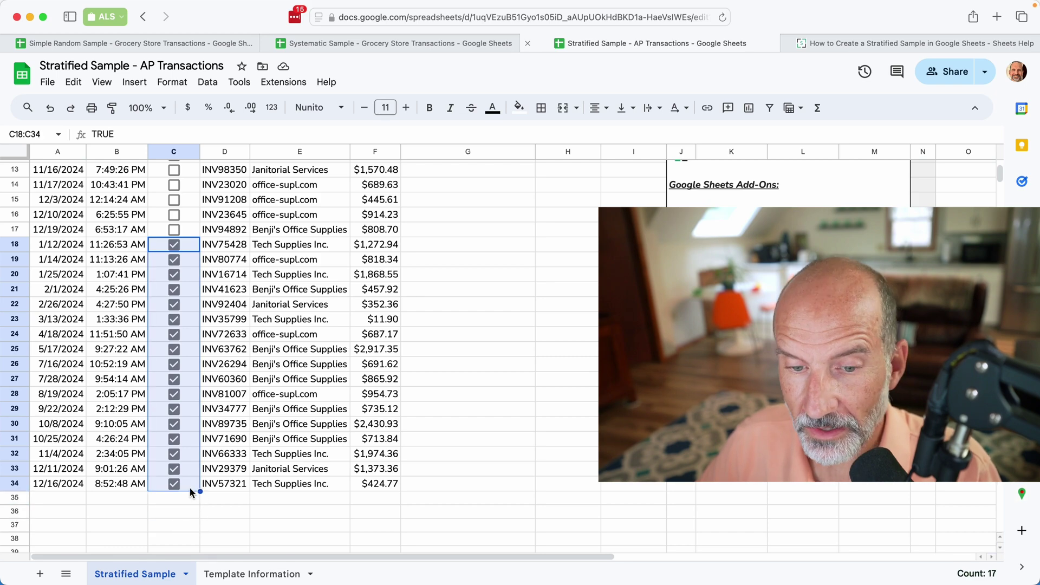
scroll(189, 490, up, 5)
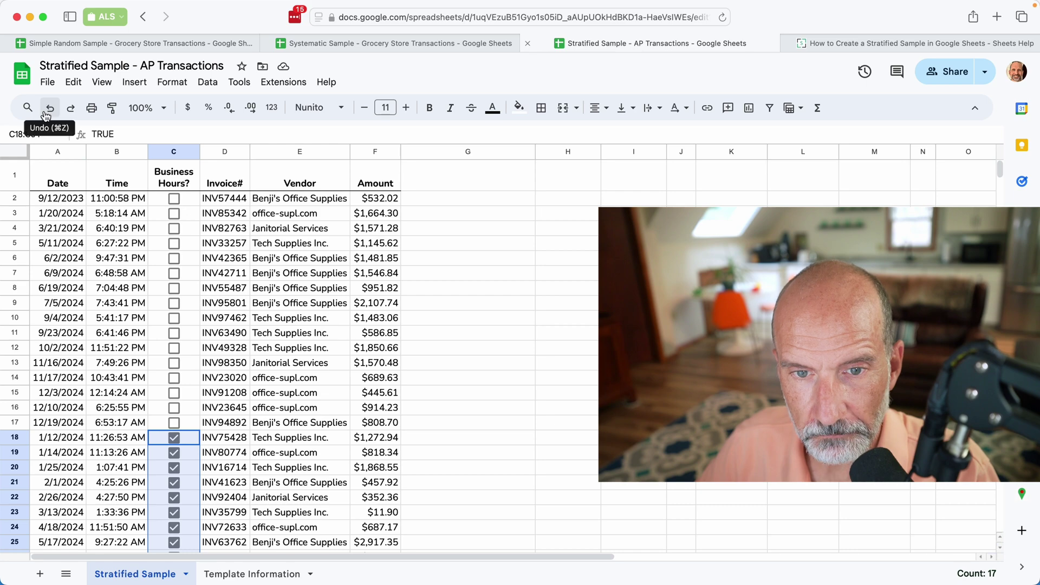
Step: Insert a column before the Date column and give it the header "random"
click(53, 151)
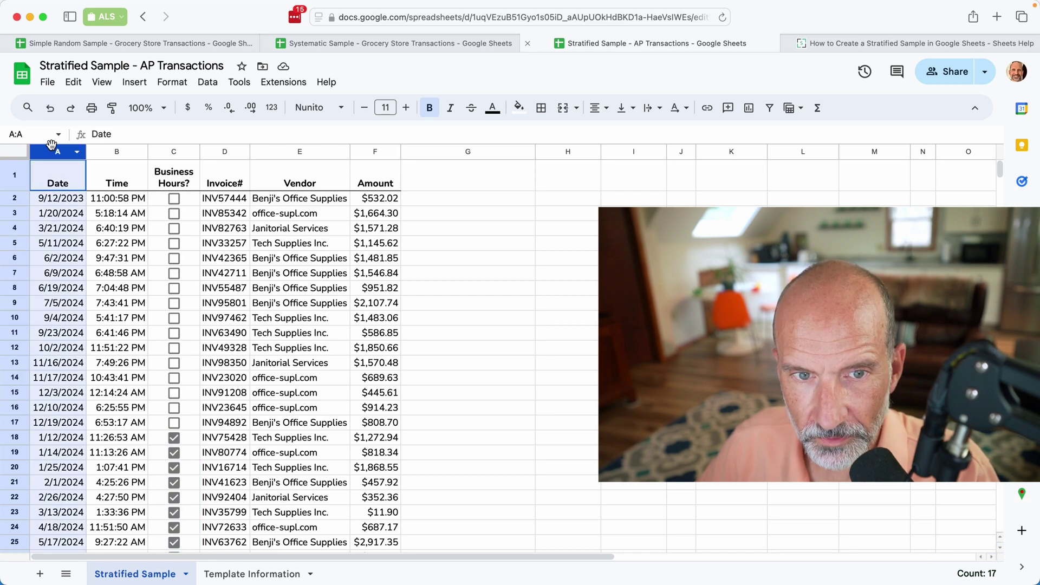
right_click(53, 151)
click(123, 226)
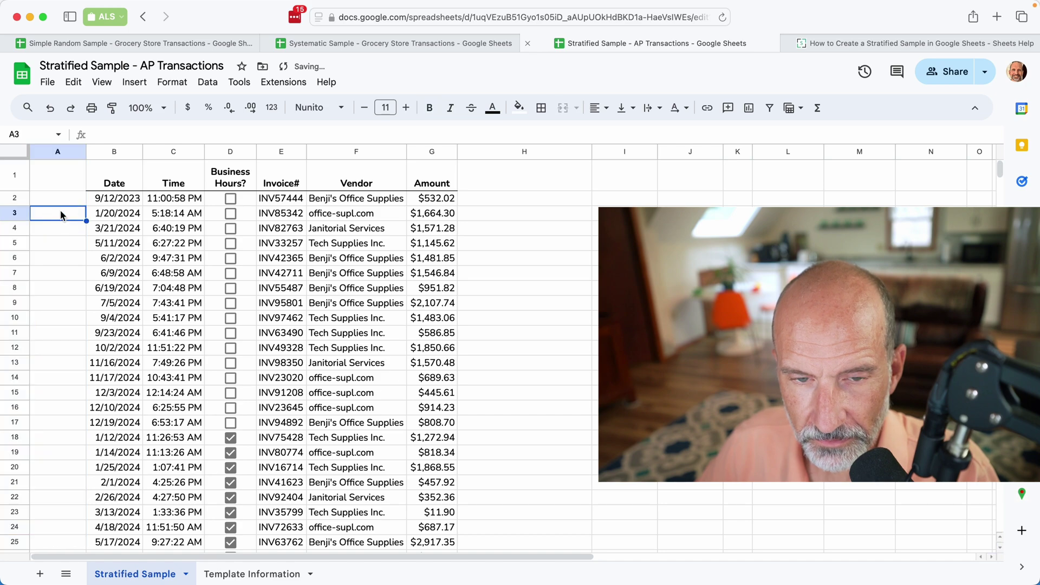
click(63, 180)
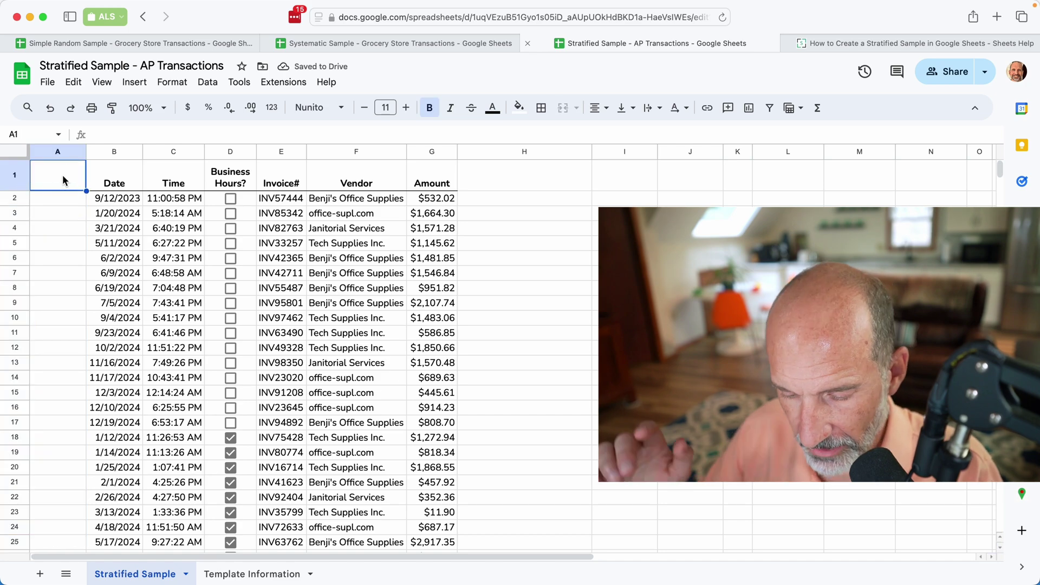
text(random)
key(Return)
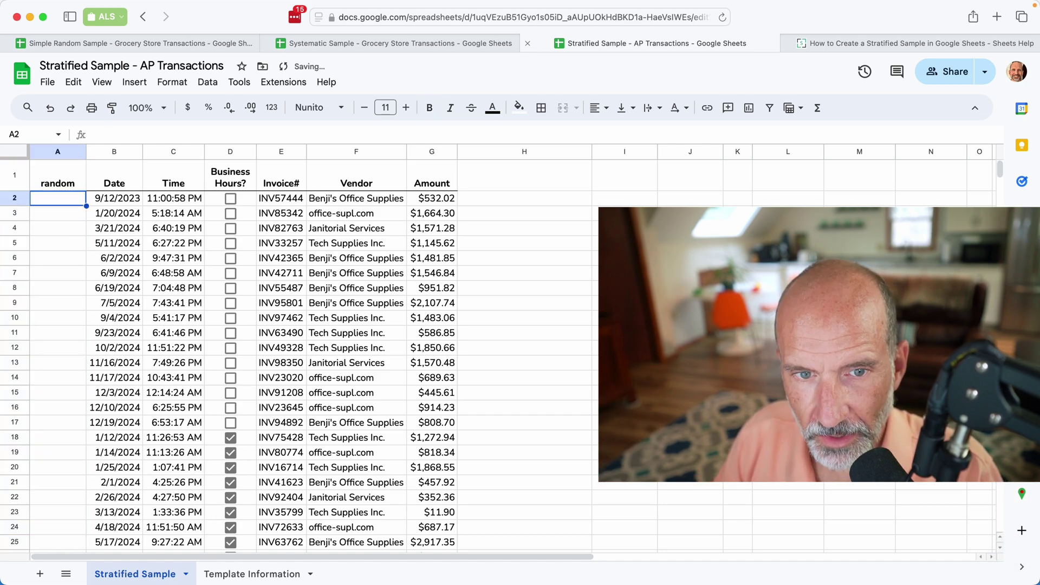
Step: Enter the formula =rand() in cell A2 of the random column
text(=rand)
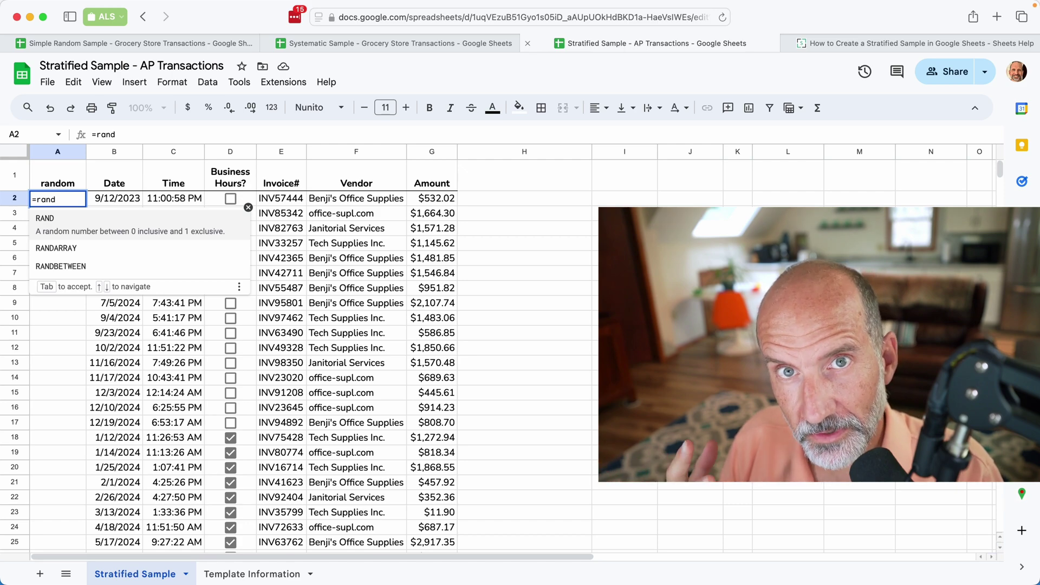
text(()
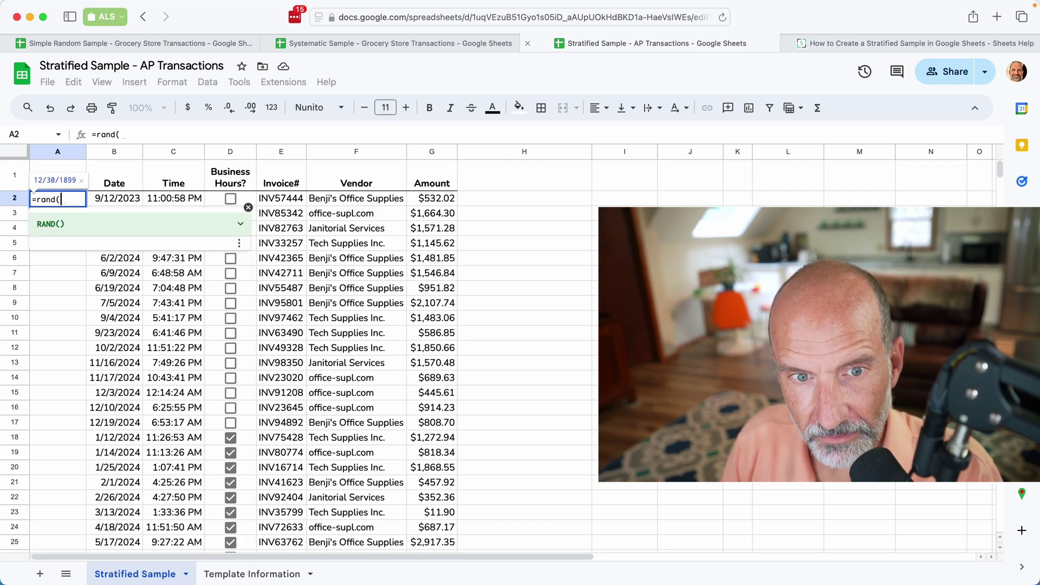
text())
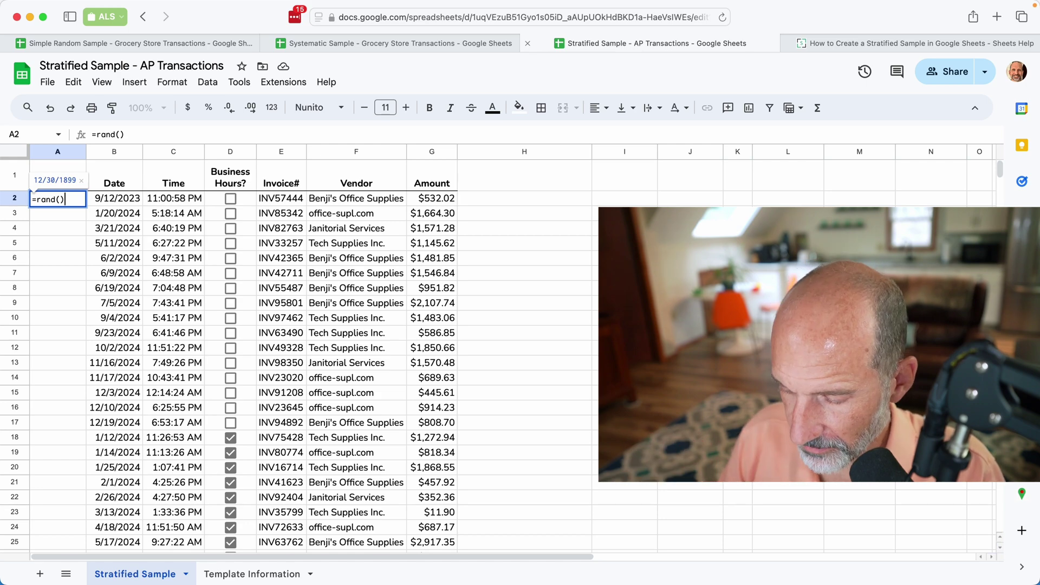
key(Return)
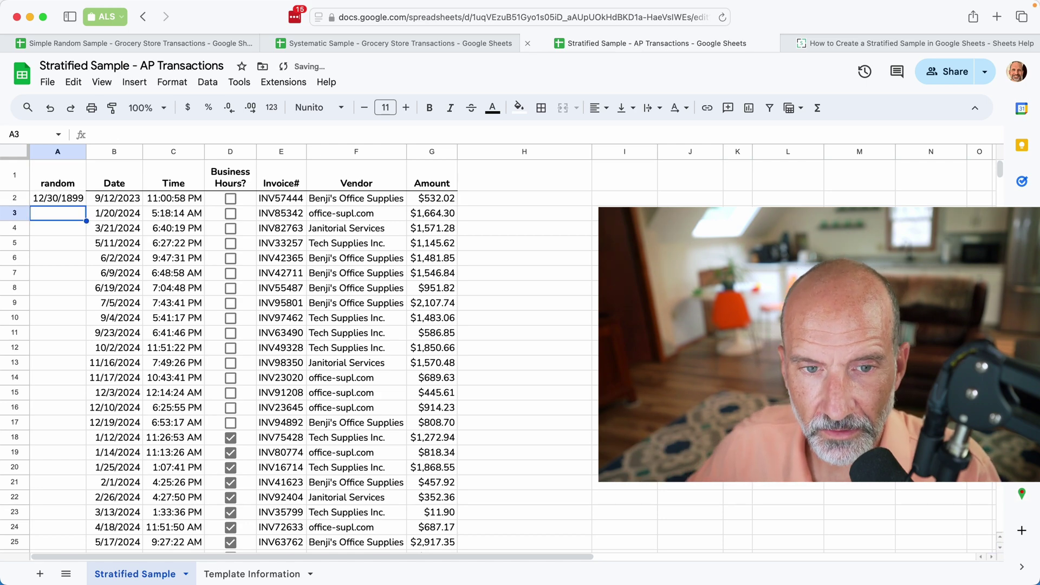
Step: Format the random column as Number with five decimal places
click(54, 153)
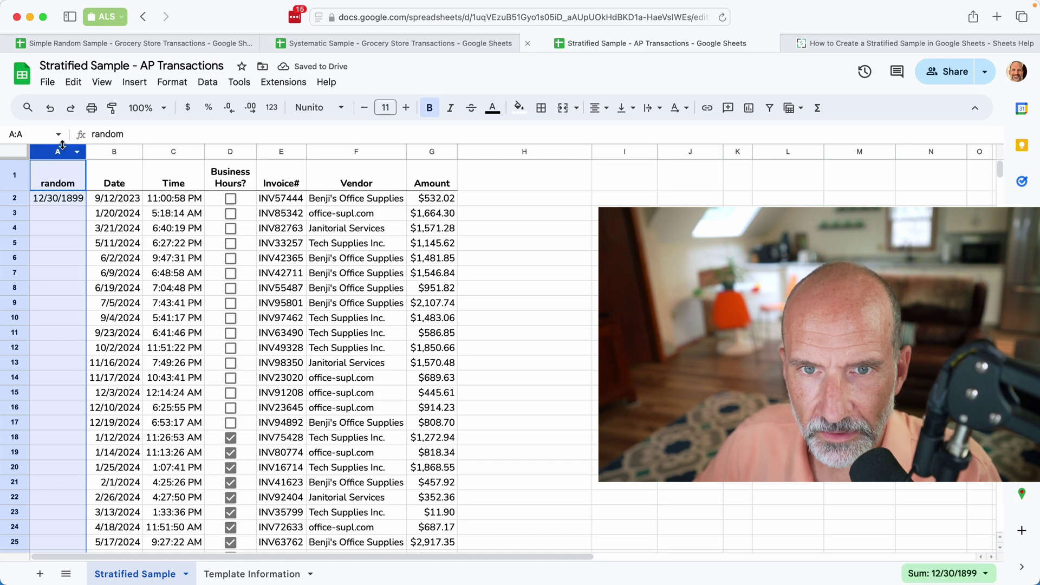
click(161, 84)
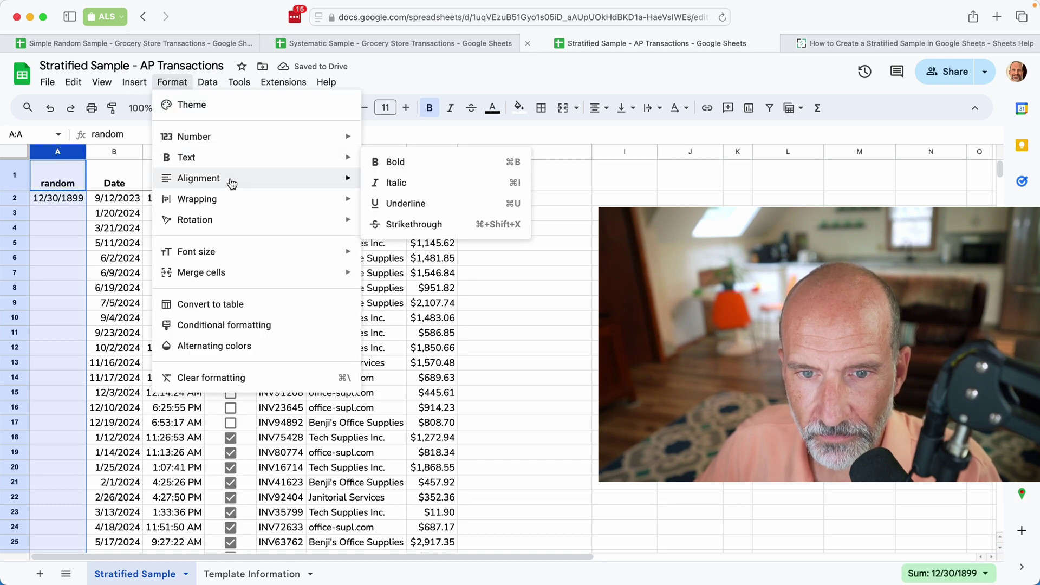
mouse_move(231, 183)
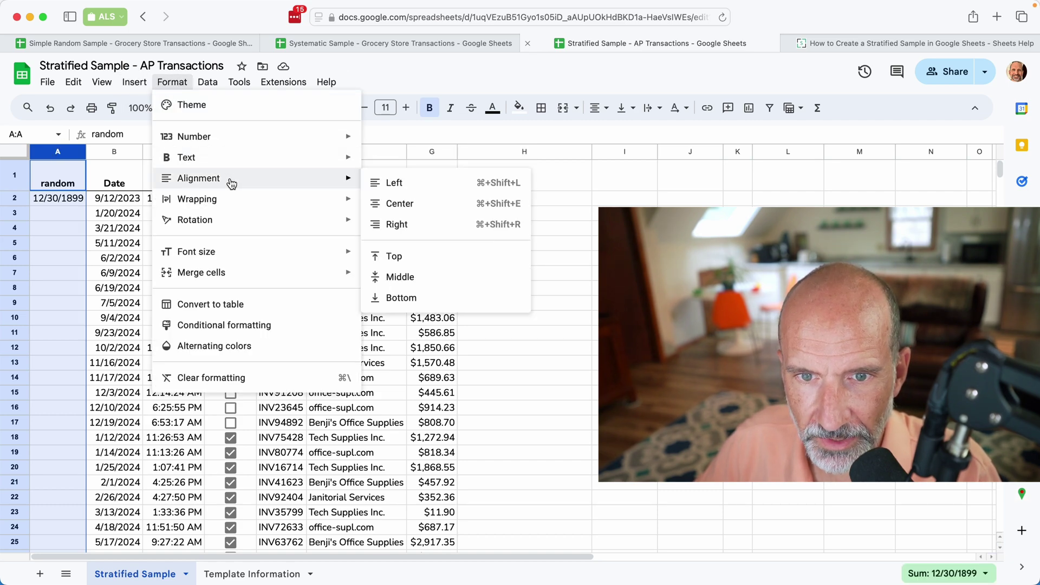
mouse_move(243, 139)
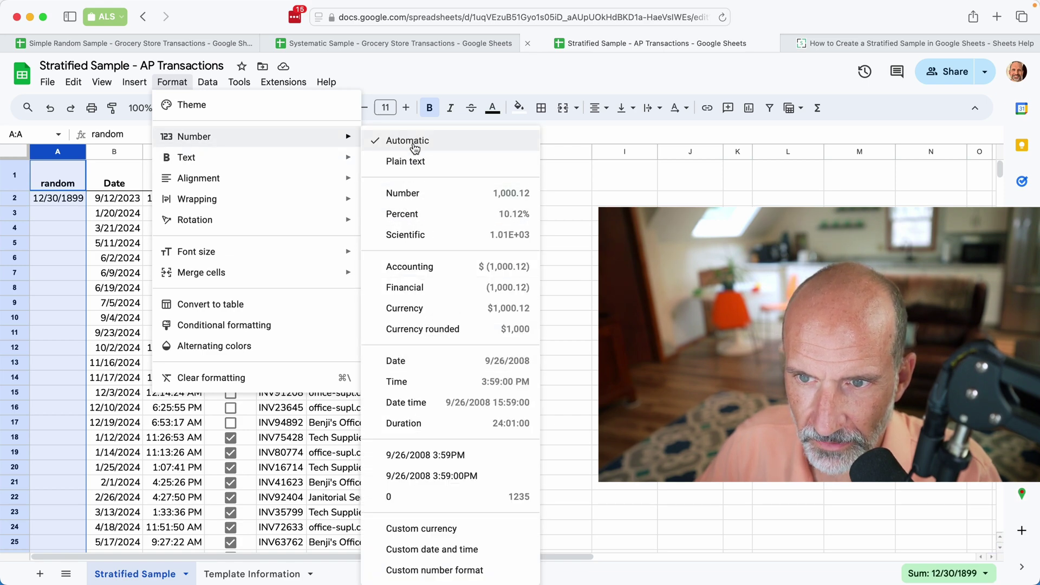
click(403, 194)
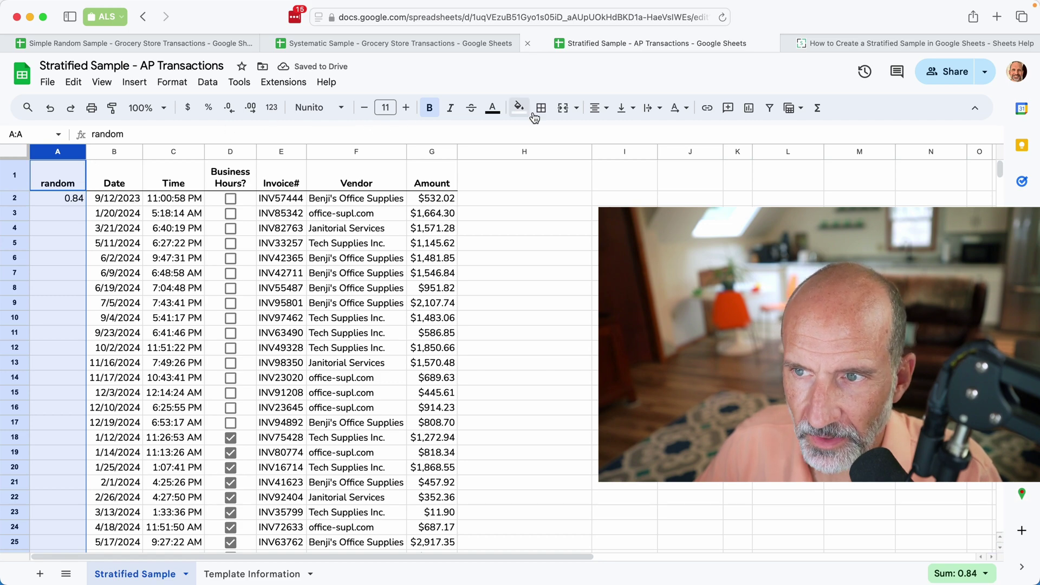
click(250, 108)
click(251, 108)
click(251, 108)
Step: Fill the random formula in A2 down to the last transaction in row 34 and check the filled column
click(80, 203)
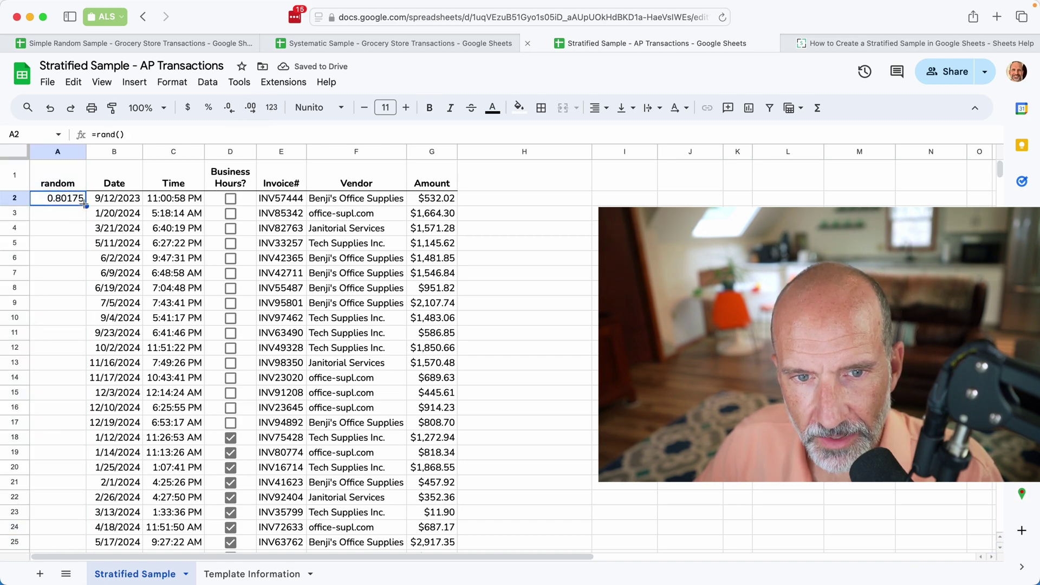
double_click(86, 205)
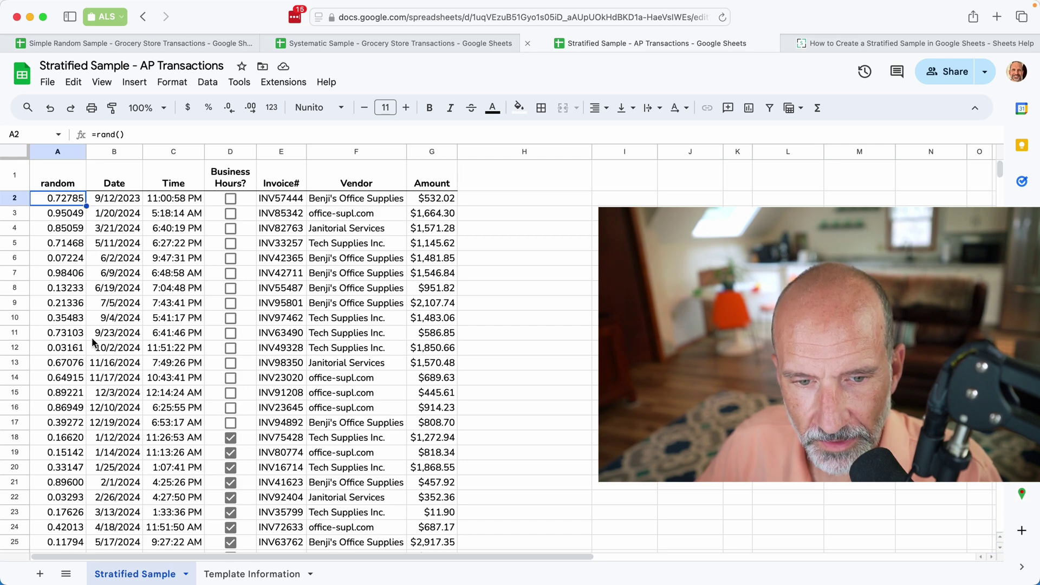
scroll(92, 341, down, 8)
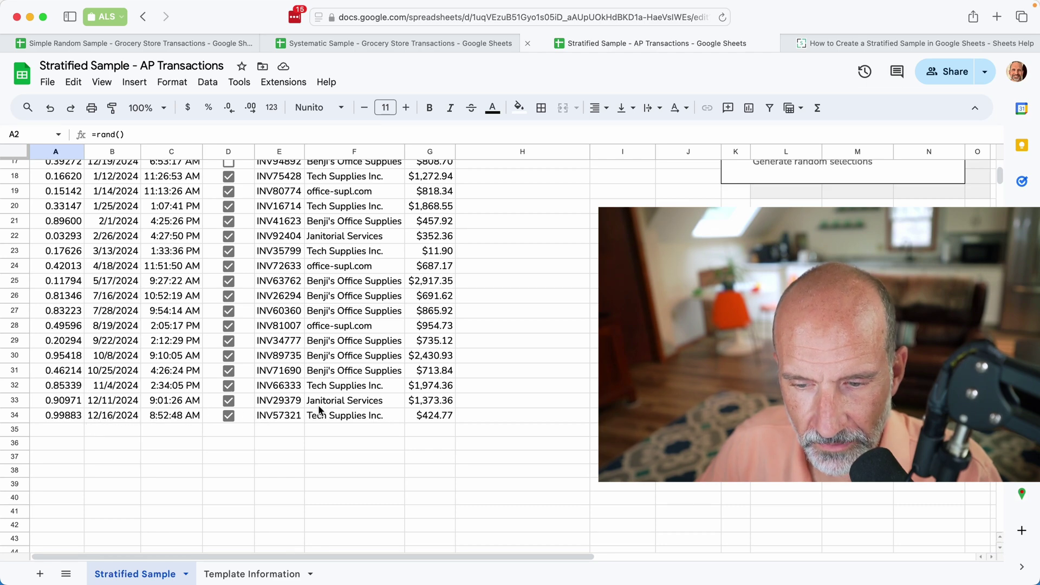
scroll(89, 406, up, 8)
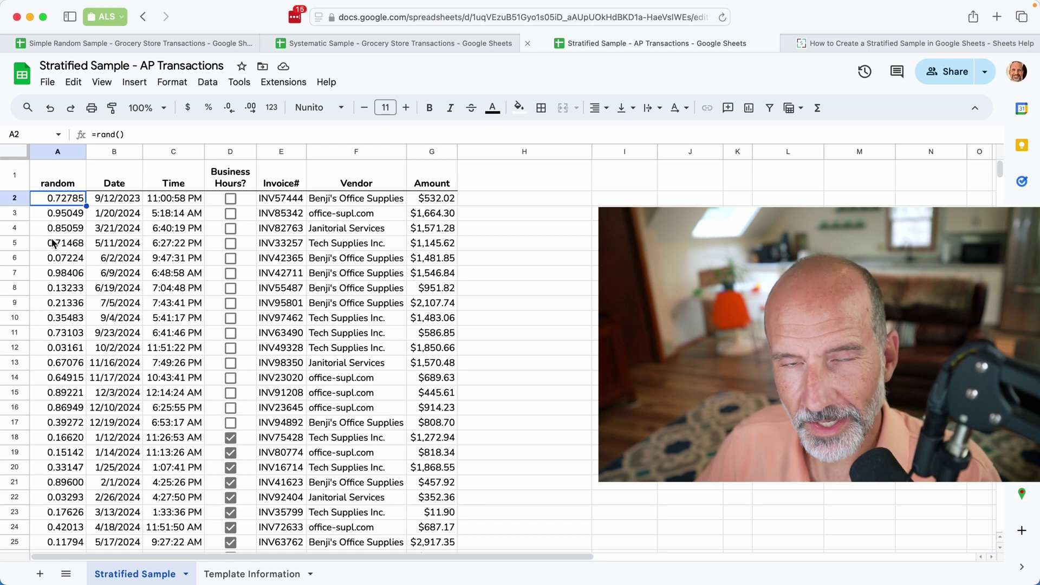
Step: Copy the random column and paste it over itself as values only
click(56, 153)
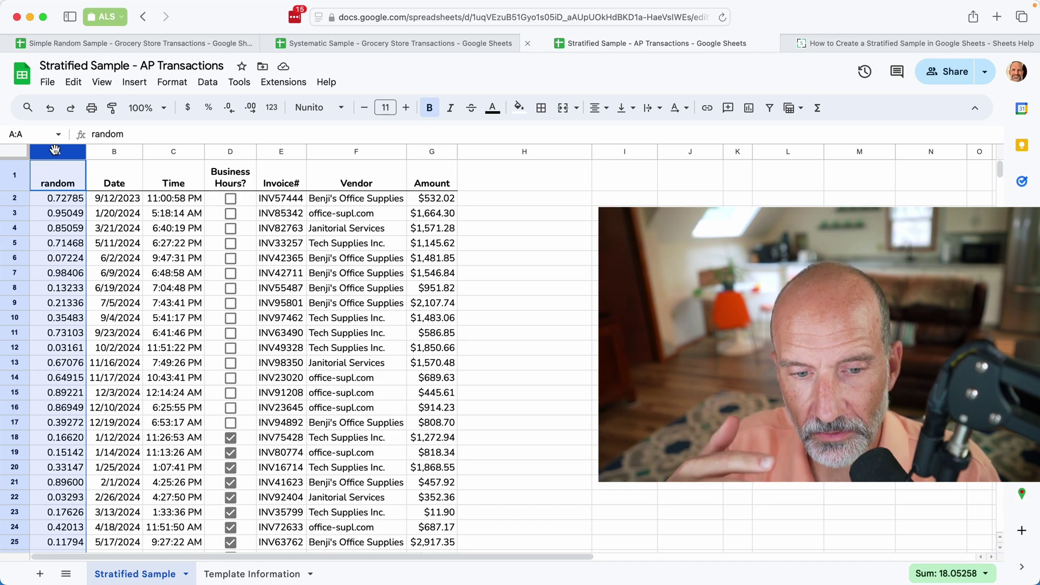
right_click(61, 219)
click(89, 137)
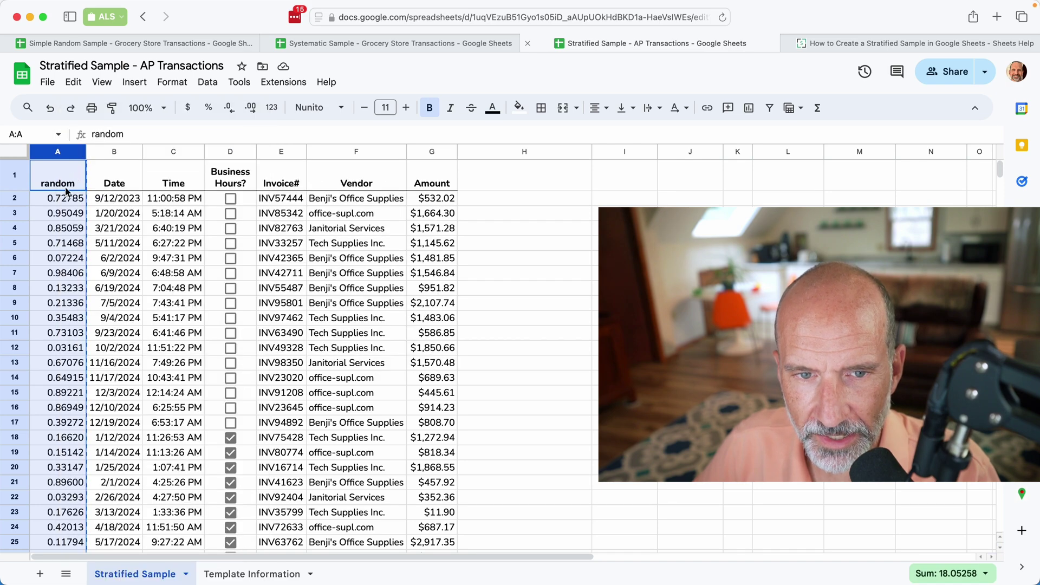
right_click(64, 199)
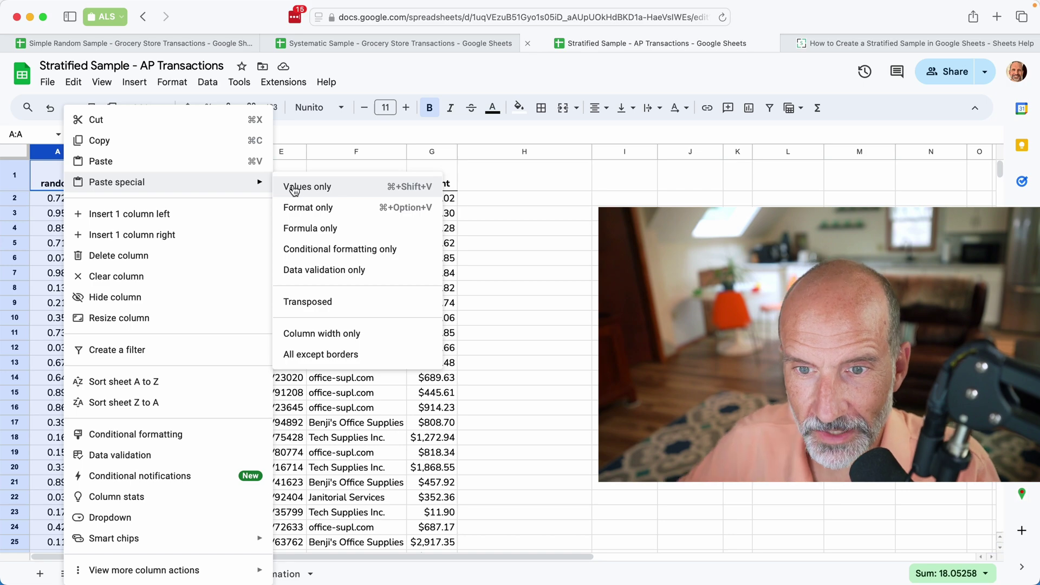
click(294, 187)
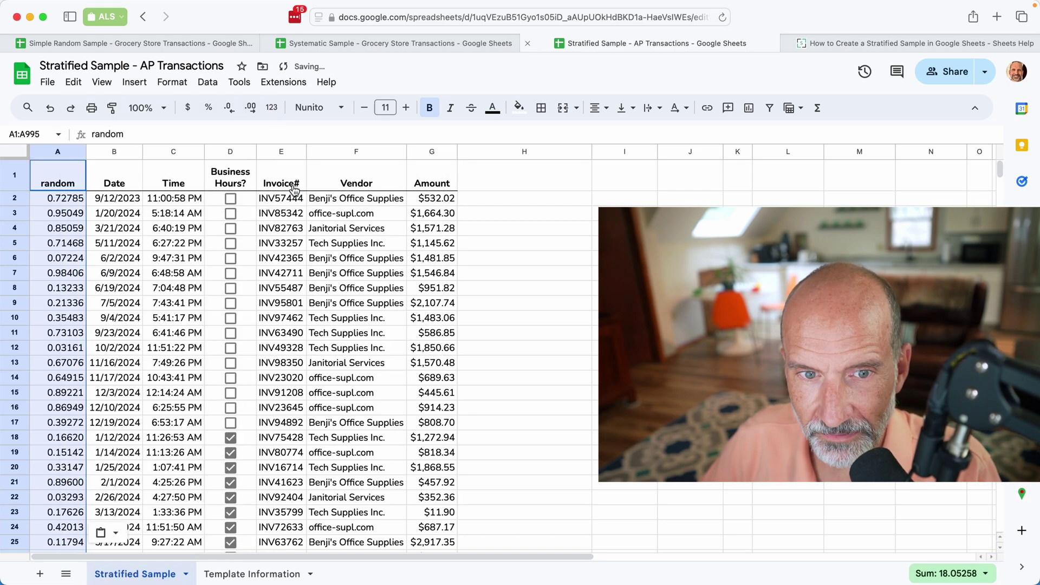
Step: Check several cells of the random column to verify that they hold fixed values instead of formulas
click(49, 201)
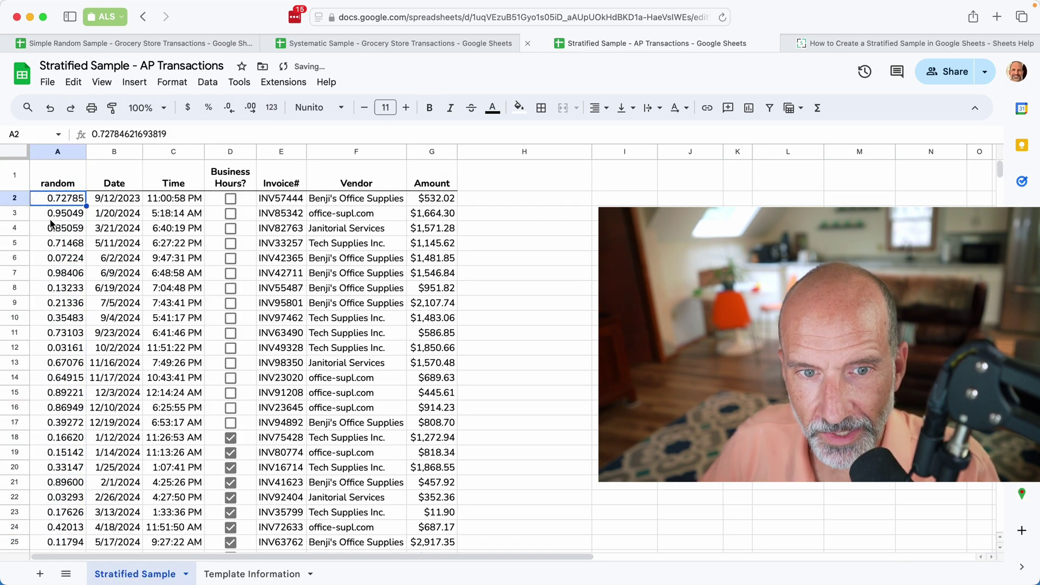
key(Down)
key(Down)
key(Down)
click(52, 291)
click(52, 262)
click(55, 215)
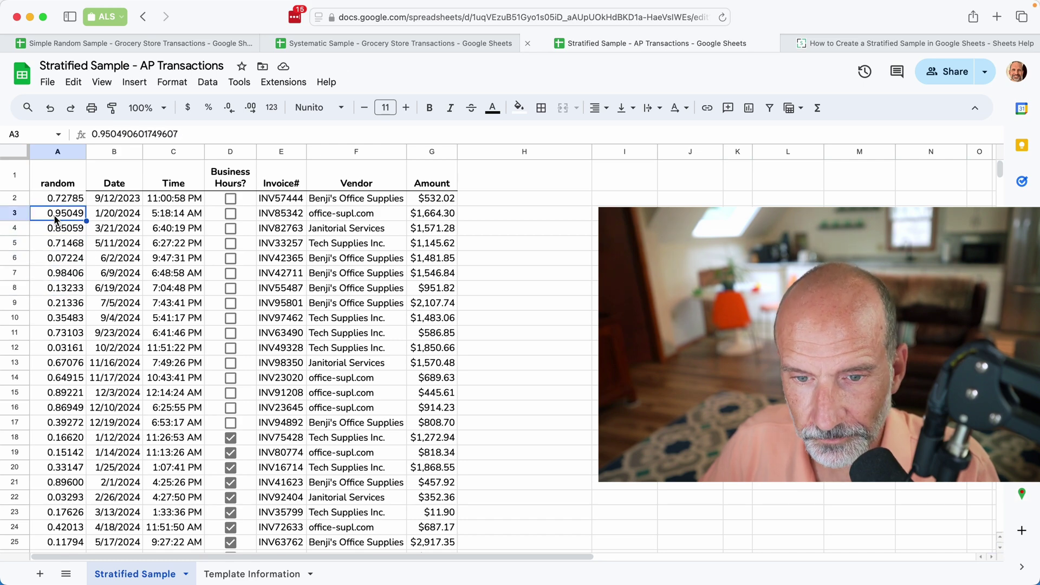
Step: Open the advanced range sorting options for A1:G34 and mark the data as having a header row
click(60, 177)
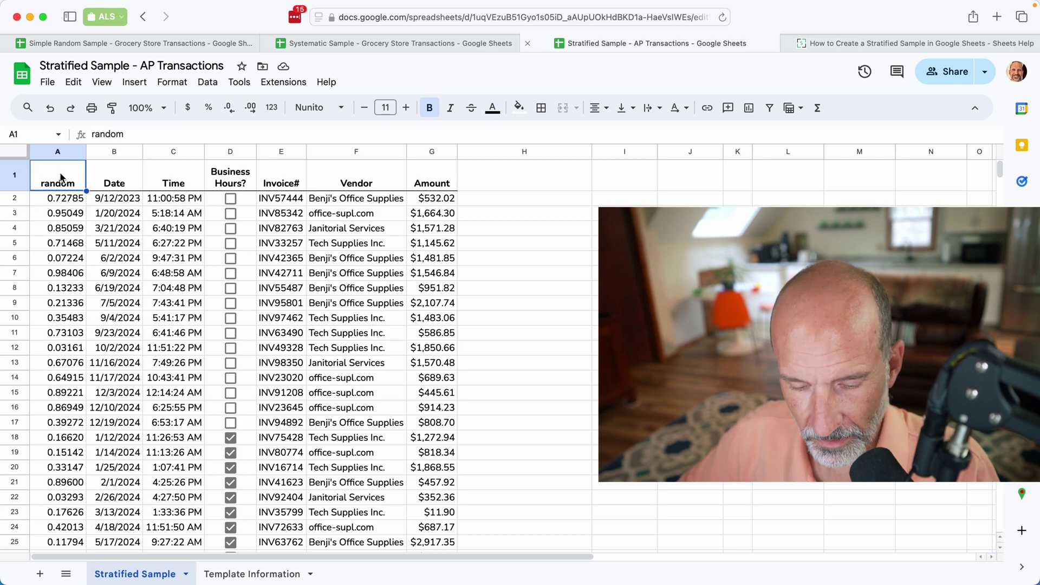
key(super+shift+Right)
key(super+shift+Down)
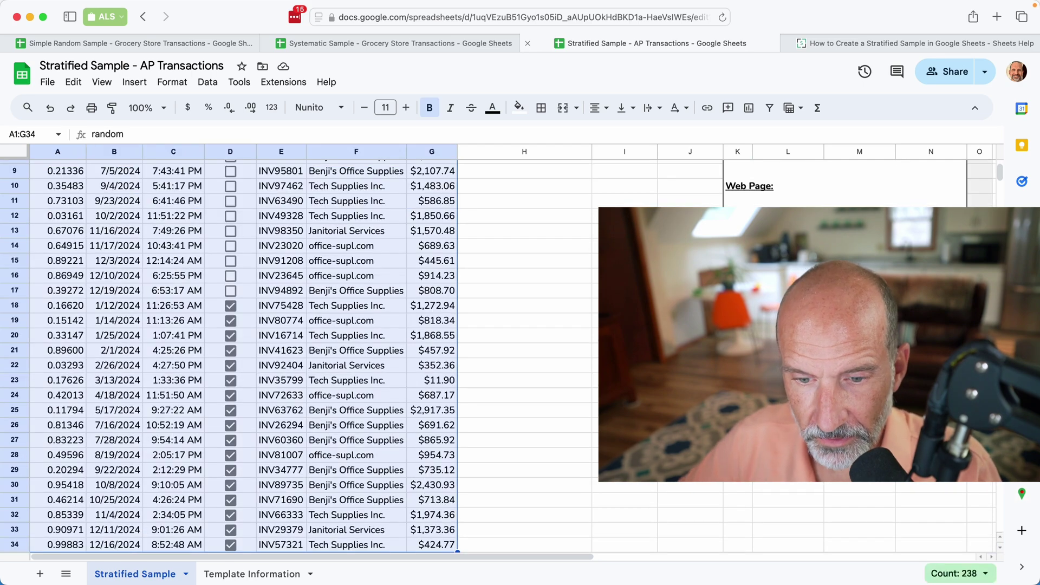
scroll(95, 238, up, 3)
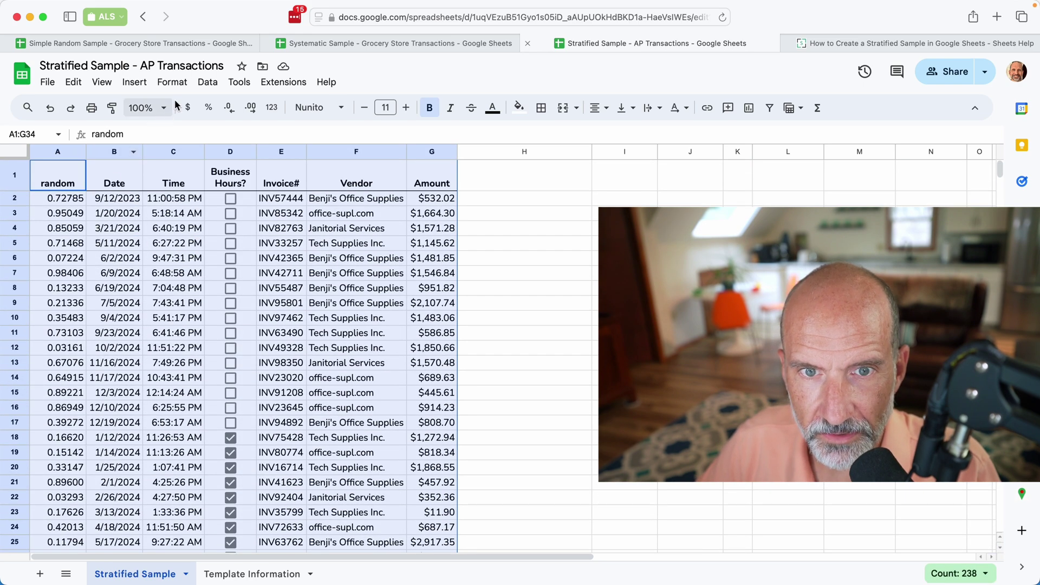
click(206, 84)
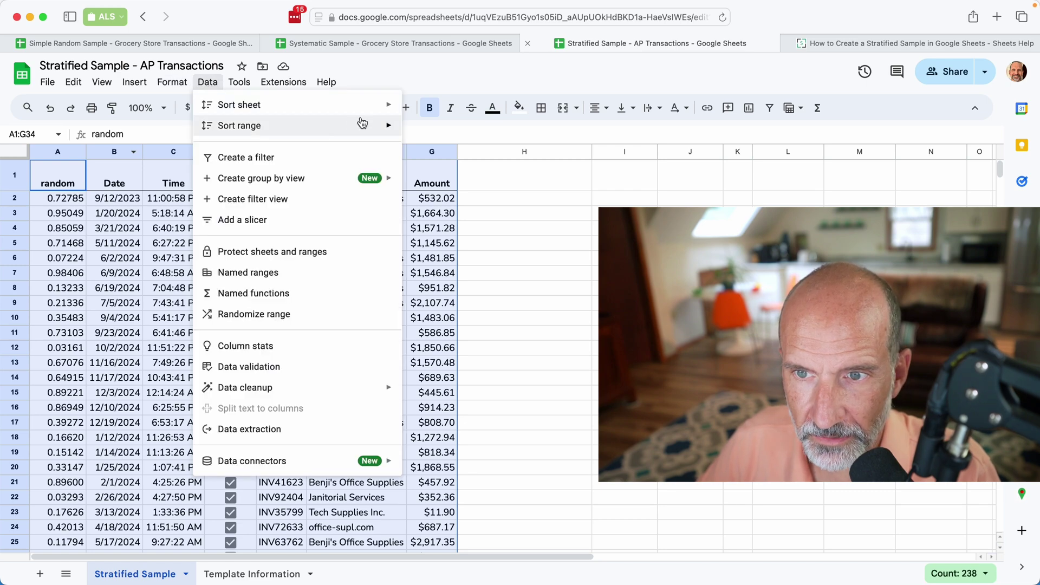
mouse_move(362, 123)
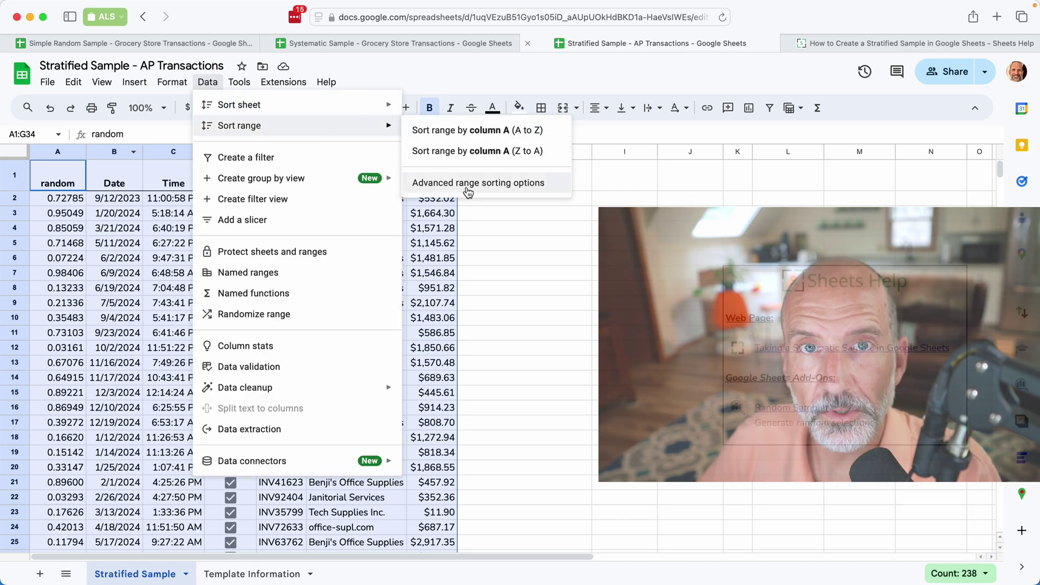
click(467, 184)
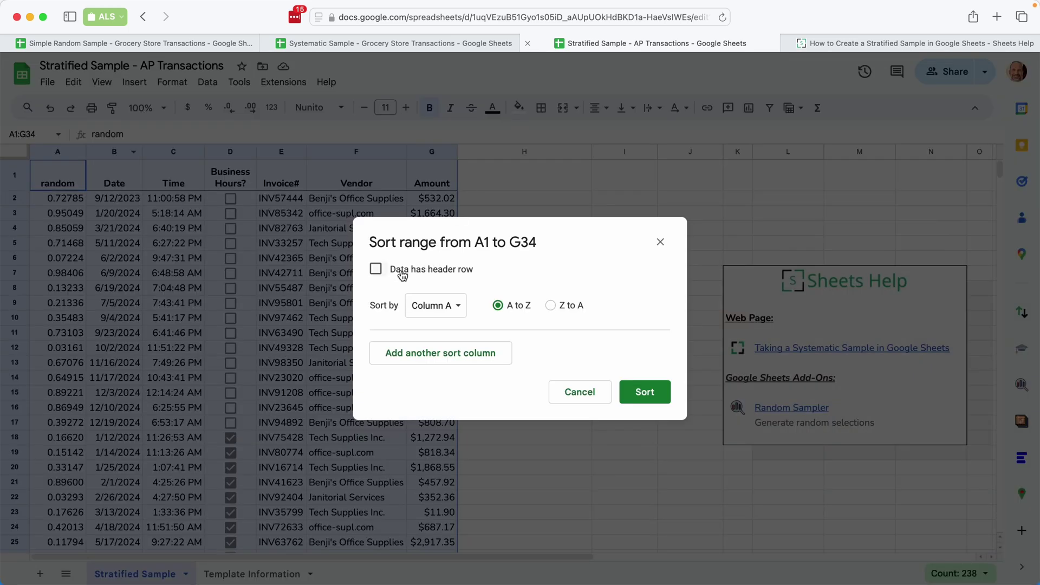
click(376, 270)
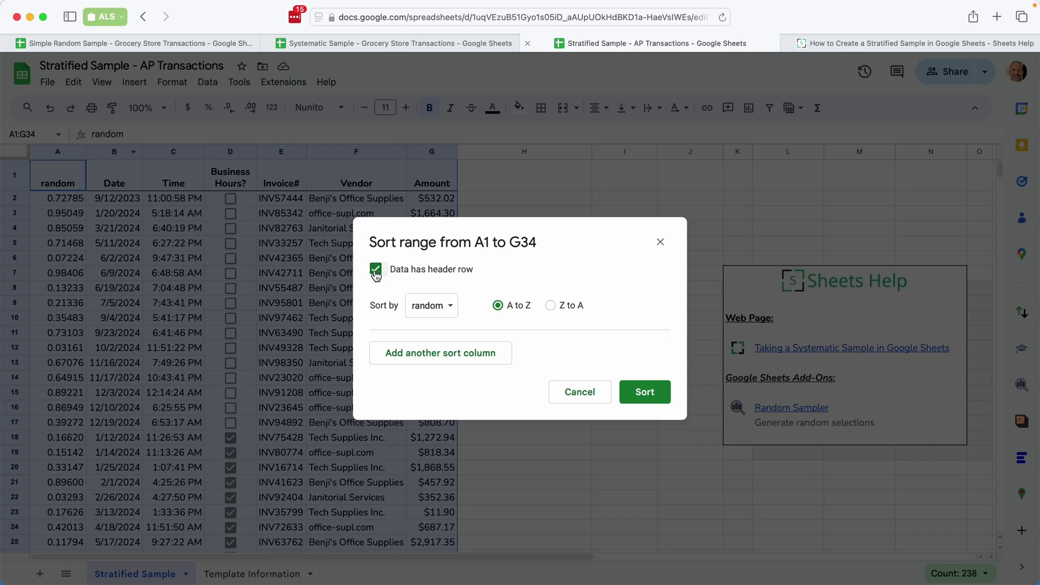
Step: Sort the transactions by Business Hours? A to Z, then by random A to Z, and look over the sorted rows
click(449, 307)
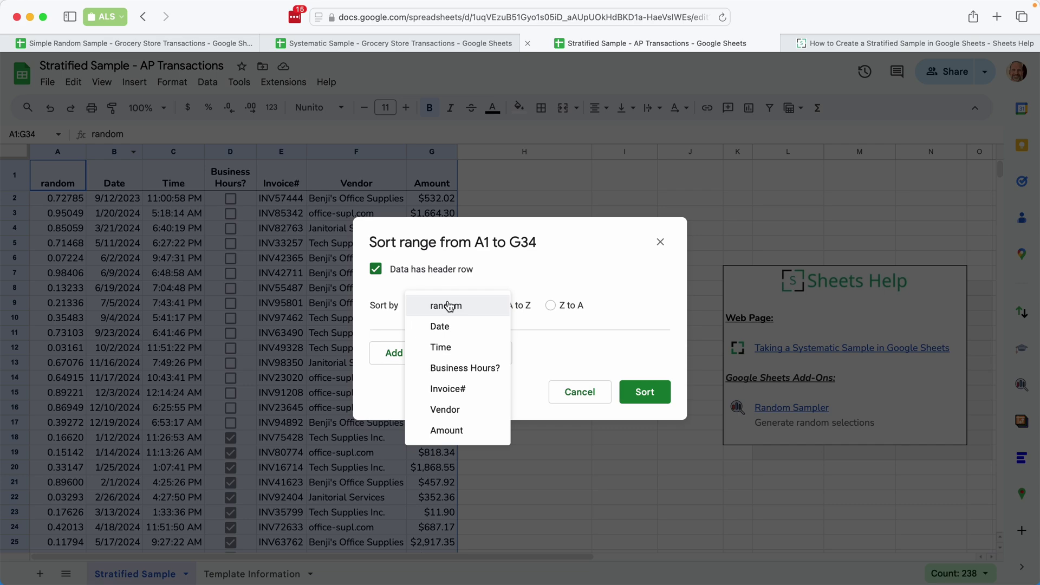
click(467, 367)
click(461, 358)
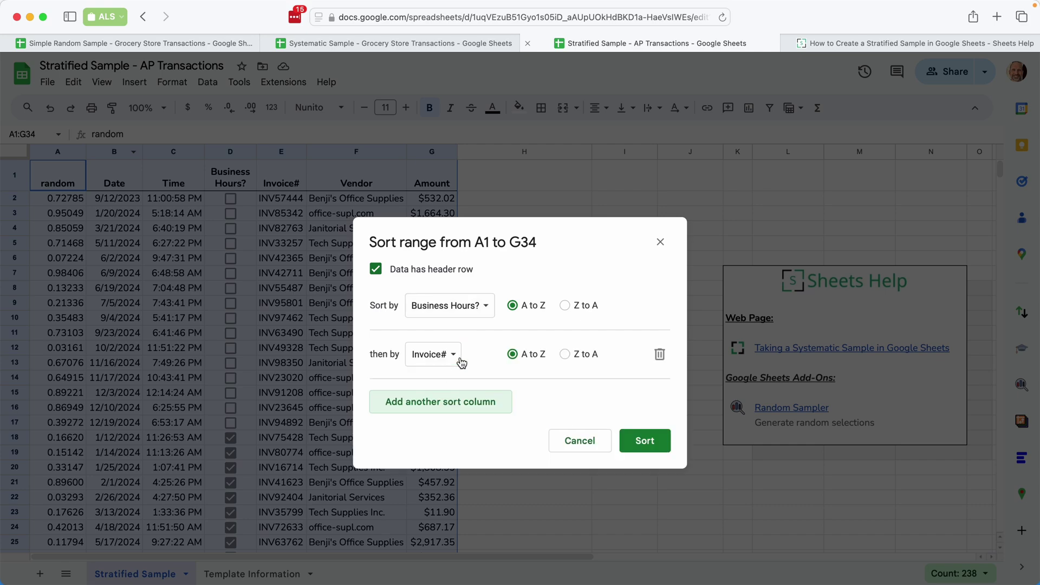
click(460, 357)
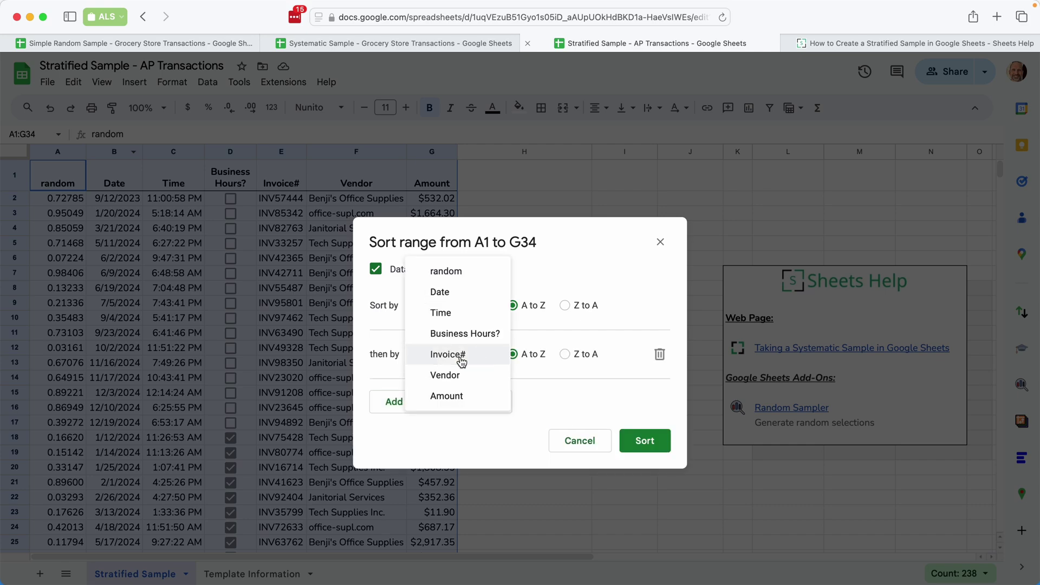
click(458, 273)
click(642, 440)
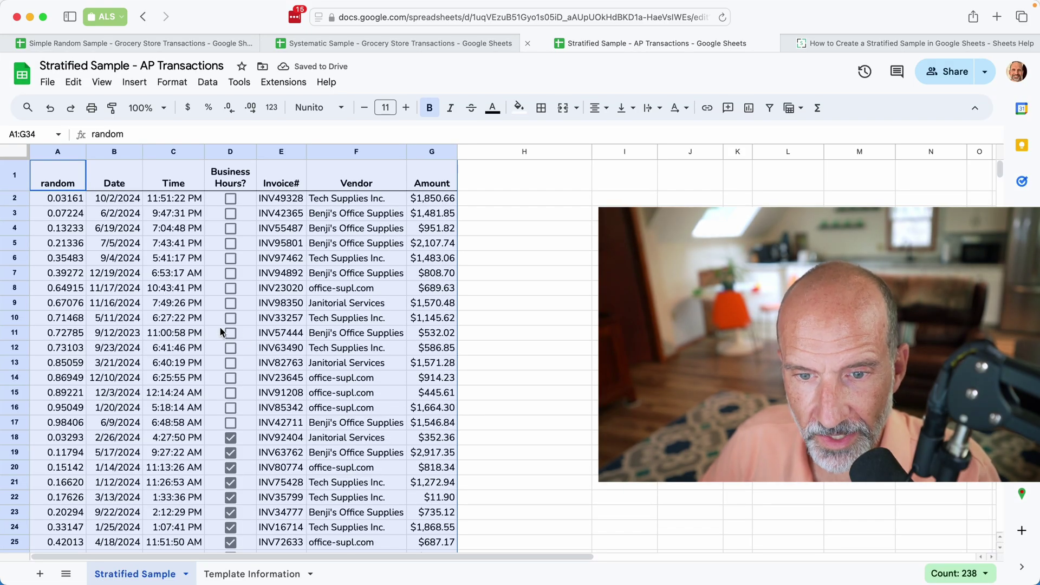
scroll(219, 326, down, 5)
scroll(219, 326, up, 5)
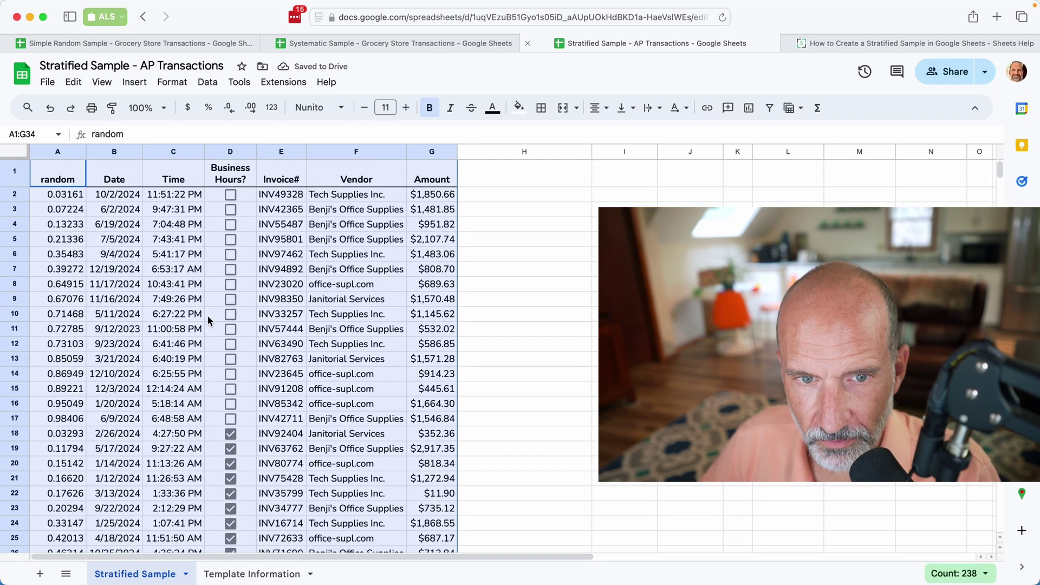
Step: Highlight the first nine transactions outside business hours, A2:G10, in yellow
drag(62, 194, 422, 311)
click(519, 108)
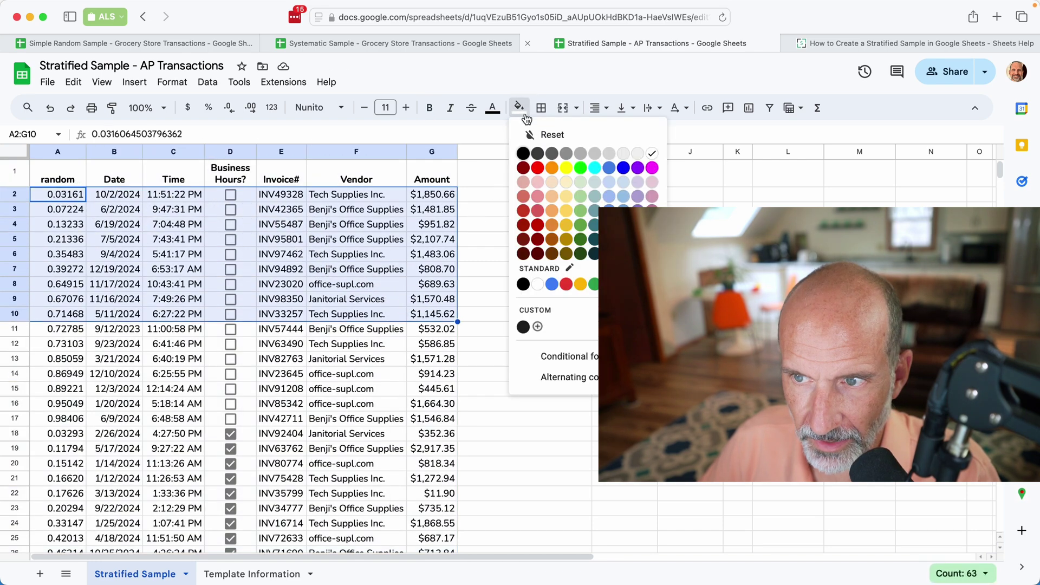
click(569, 171)
Step: Highlight the first two transactions within business hours, A18:G19, in yellow
scroll(495, 259, down, 5)
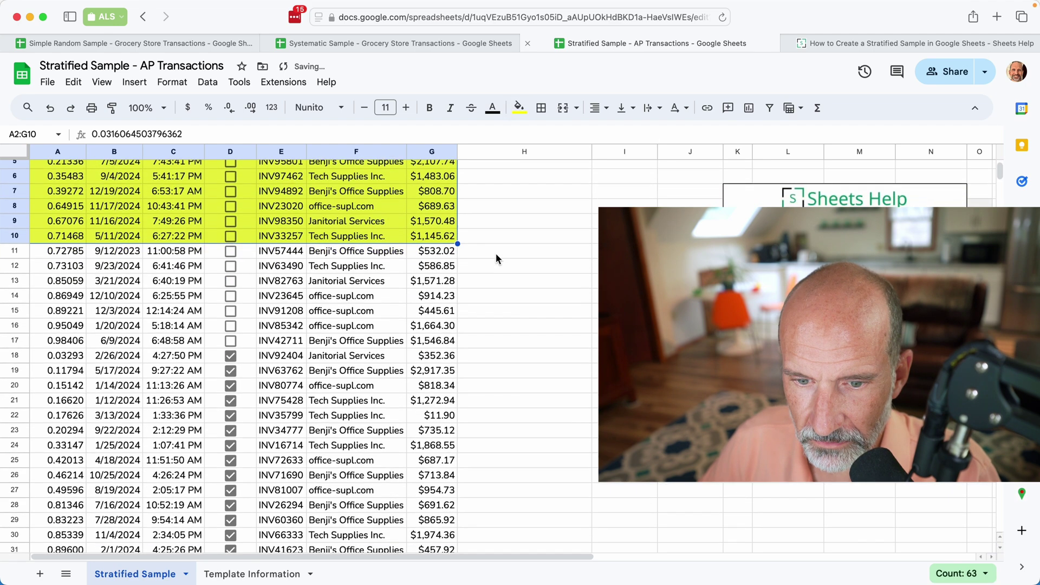
drag(58, 279, 445, 302)
click(518, 108)
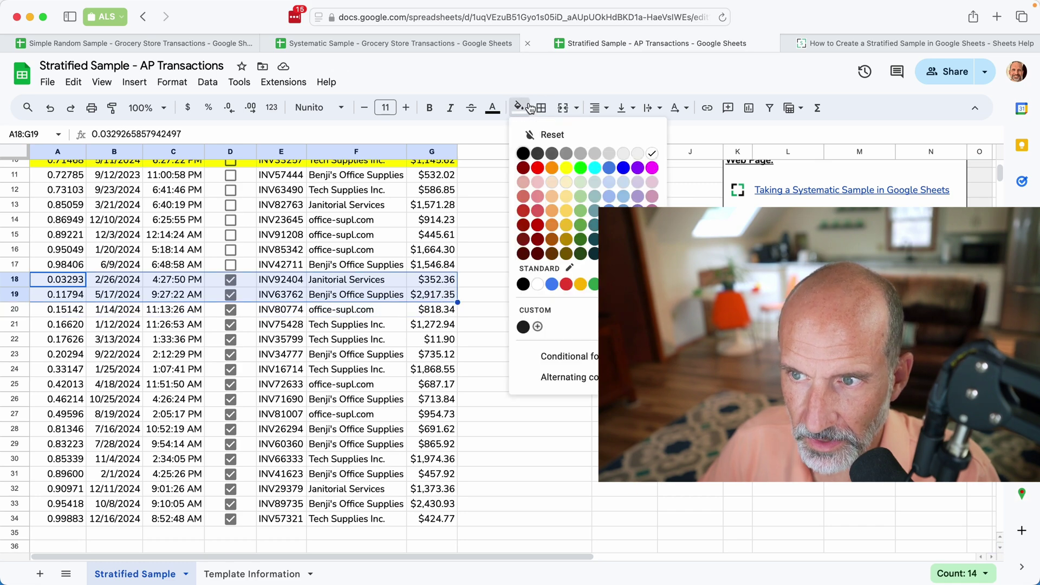
click(567, 171)
click(511, 233)
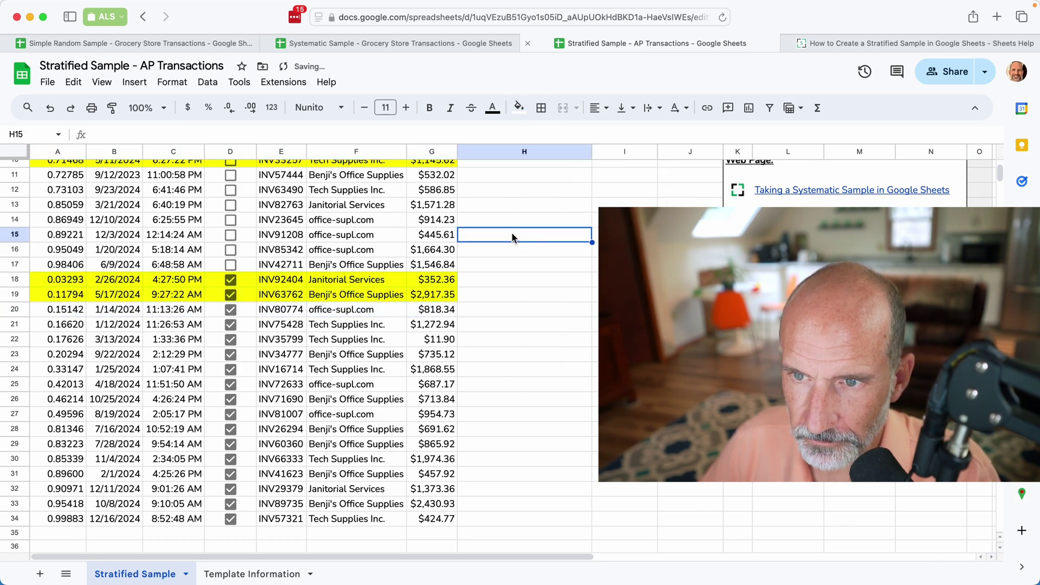
scroll(511, 232, up, 3)
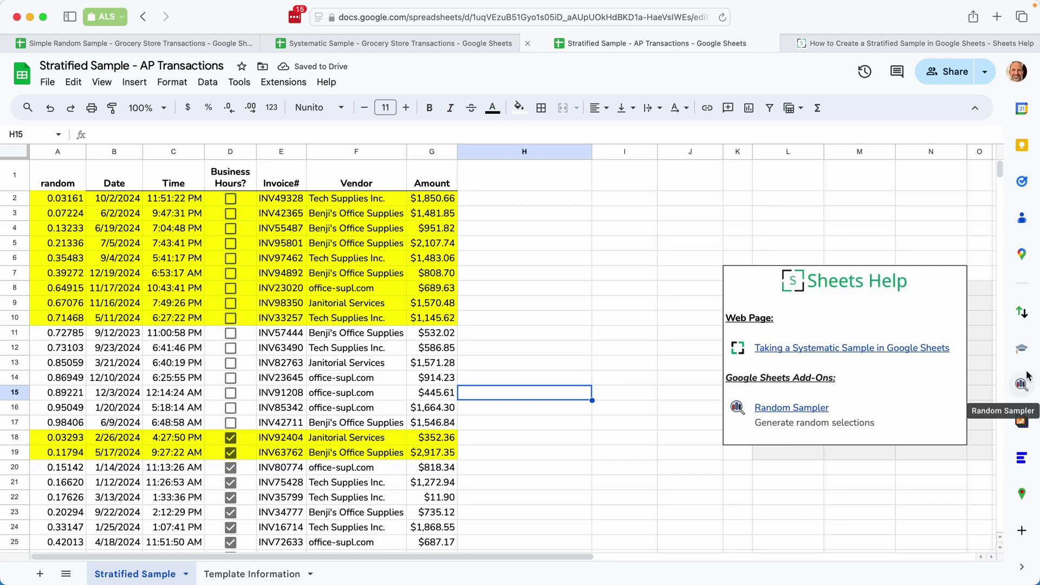
Step: Open the Random Sampler add-on and set its population range to B1:G34, leaving out the random column
click(1020, 387)
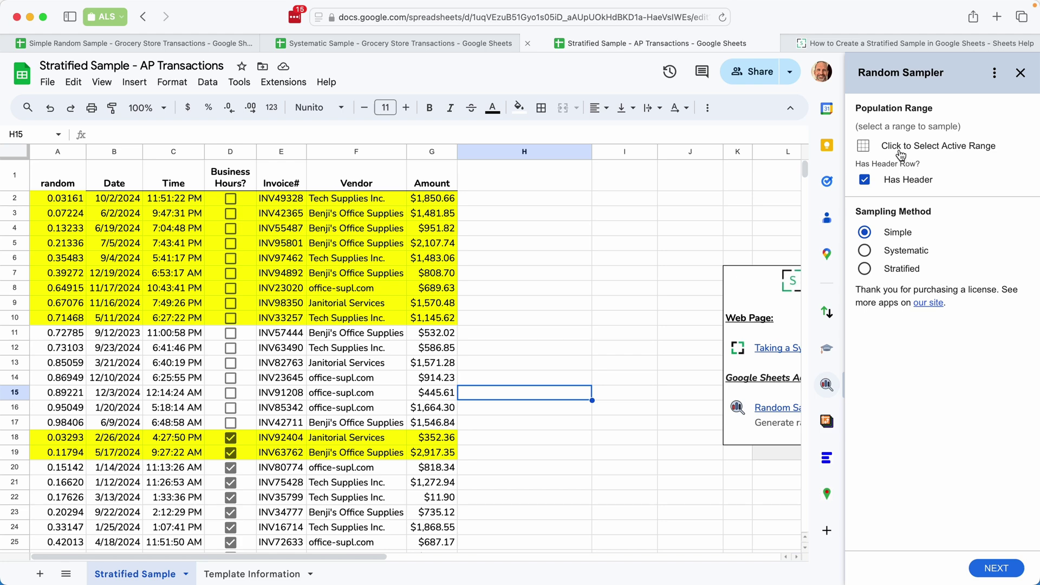
click(57, 169)
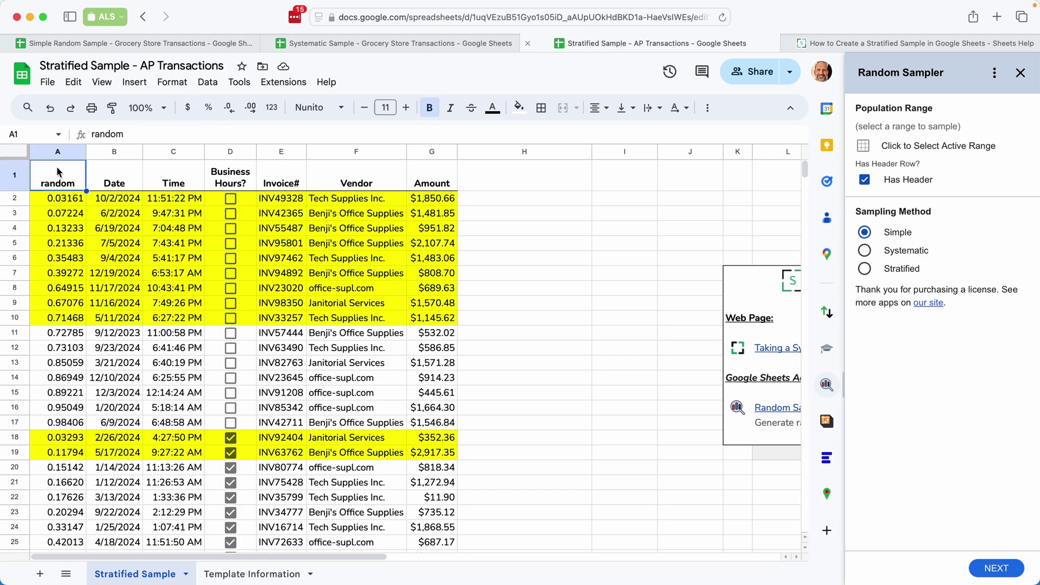
key(Right)
key(super+shift+Right)
key(super+shift+Down)
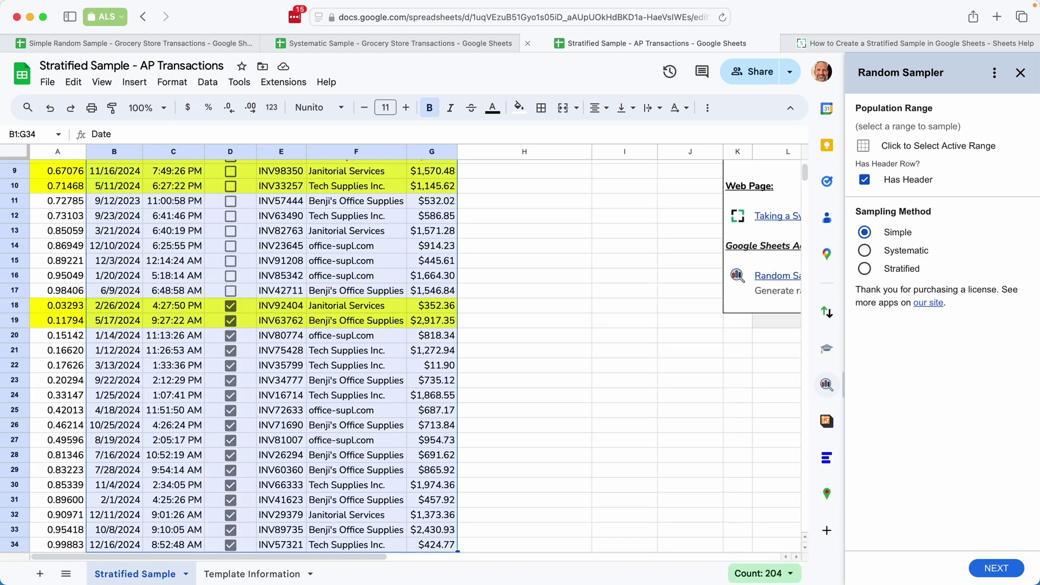
click(918, 150)
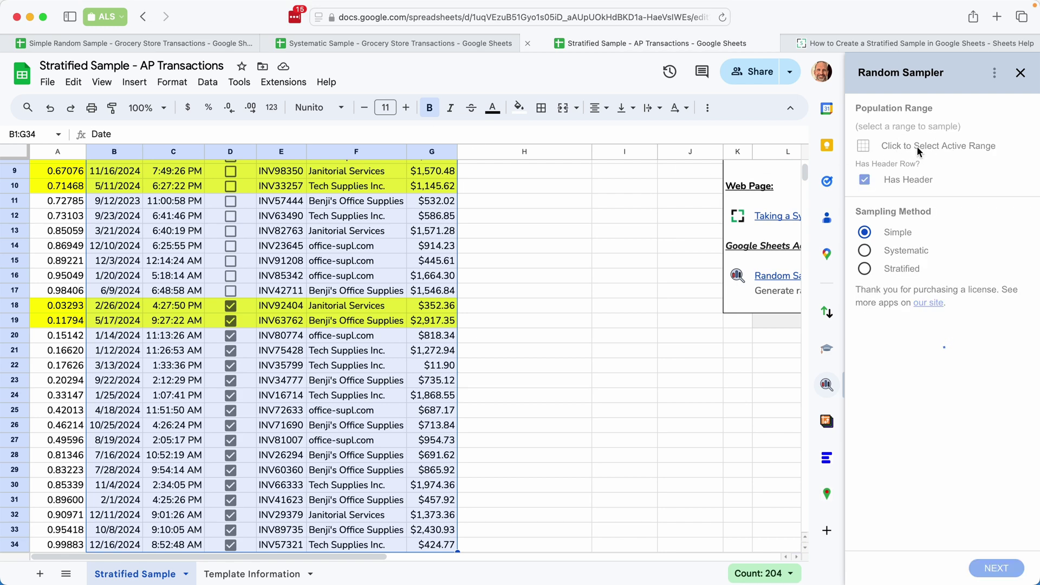
Step: Choose the Stratified sampling method and get the strata based on column D
click(901, 268)
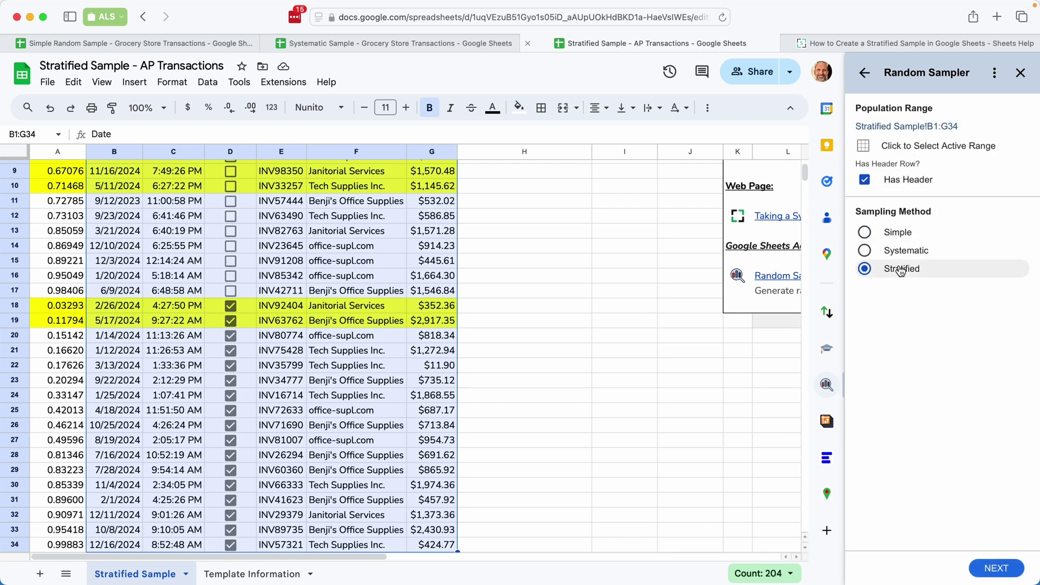
click(996, 568)
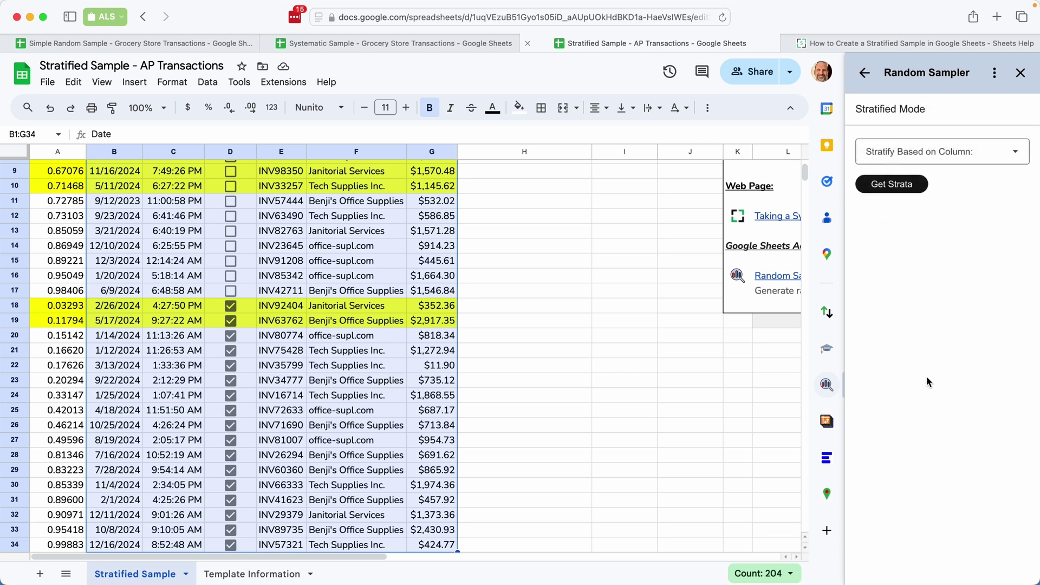
click(926, 155)
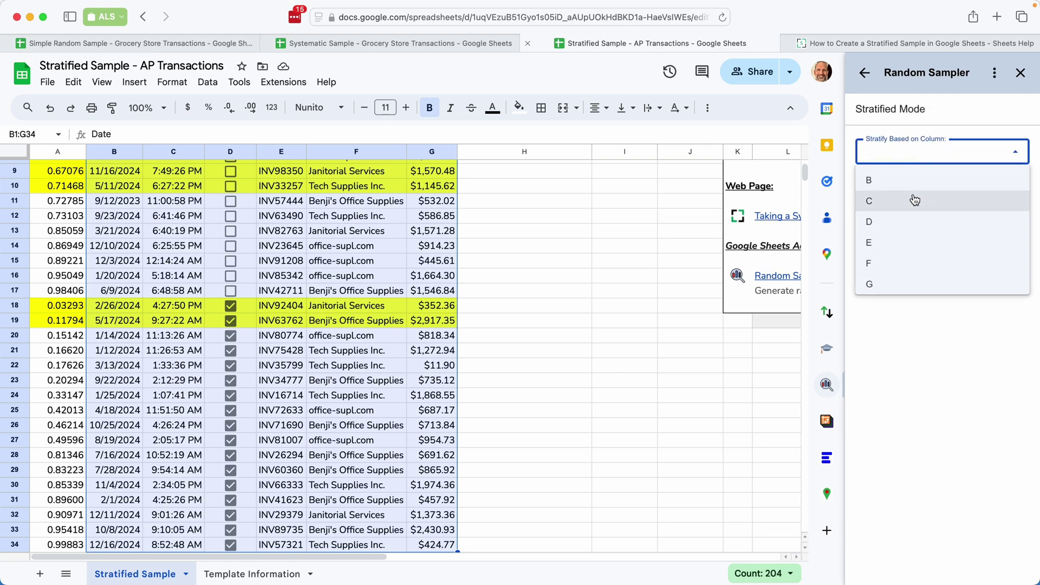
click(911, 221)
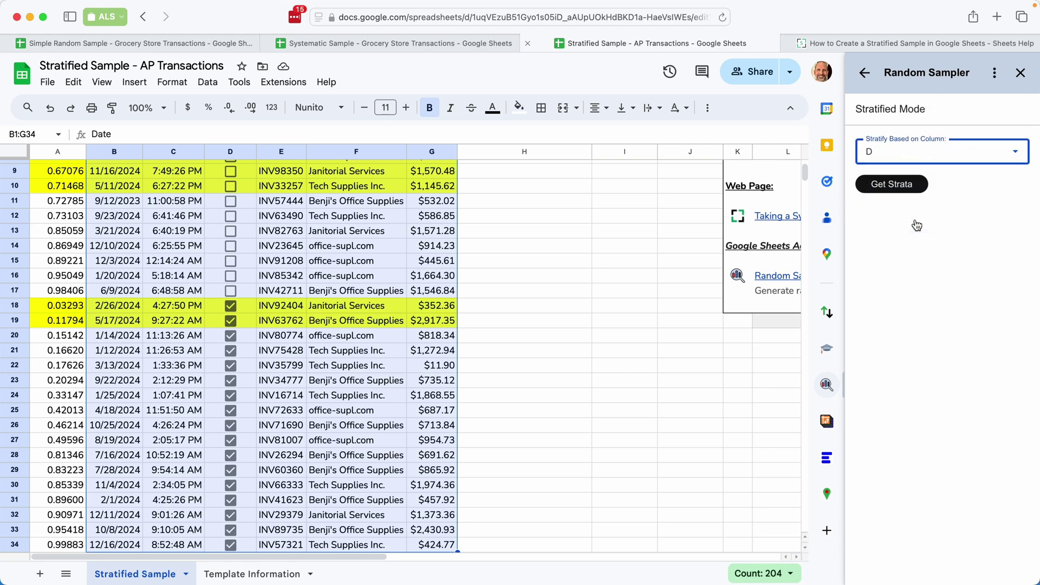
click(892, 184)
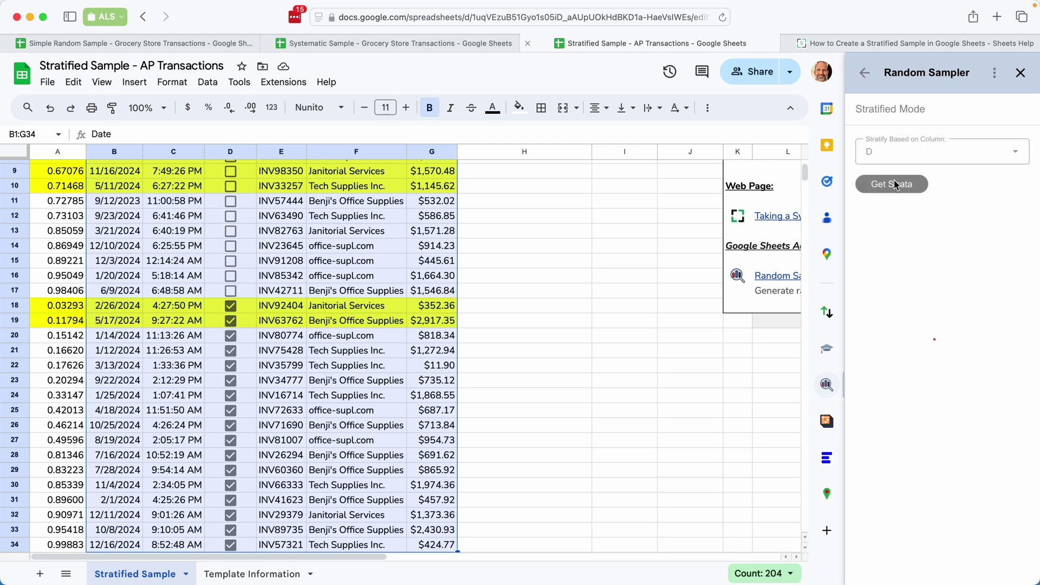
Step: Sample 10% of the TRUE stratum and 50% of the FALSE stratum into a new worksheet, and check the sampling note in G2
double_click(899, 202)
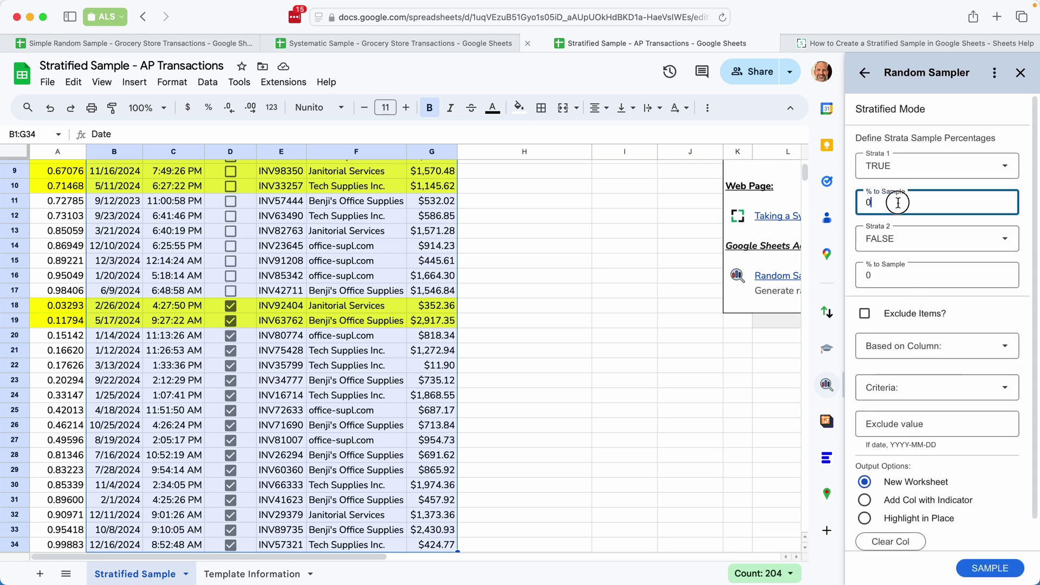
text(50)
drag(902, 199, 845, 199)
text(10)
key(Tab)
key(Tab)
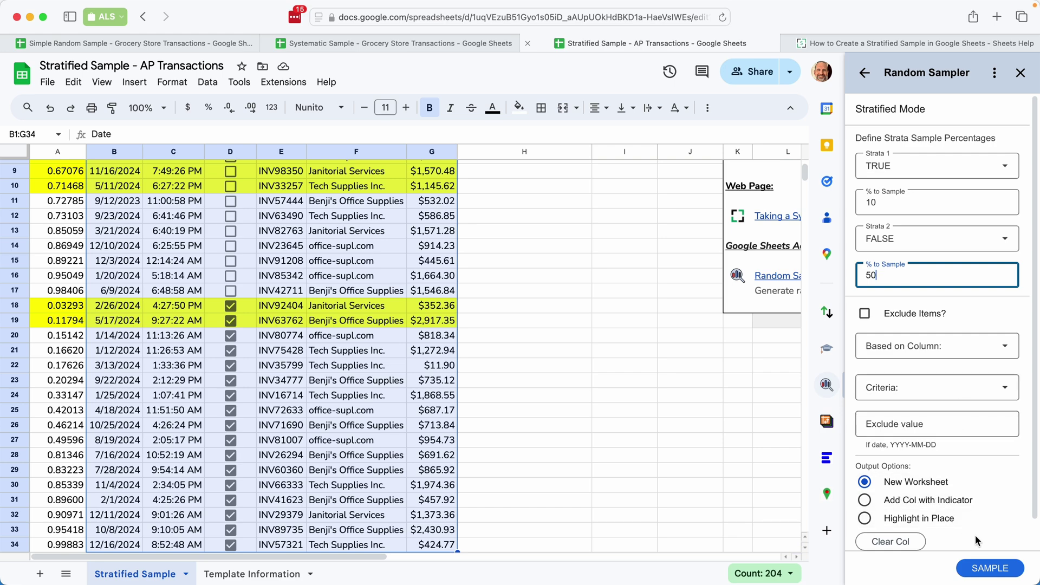
click(981, 569)
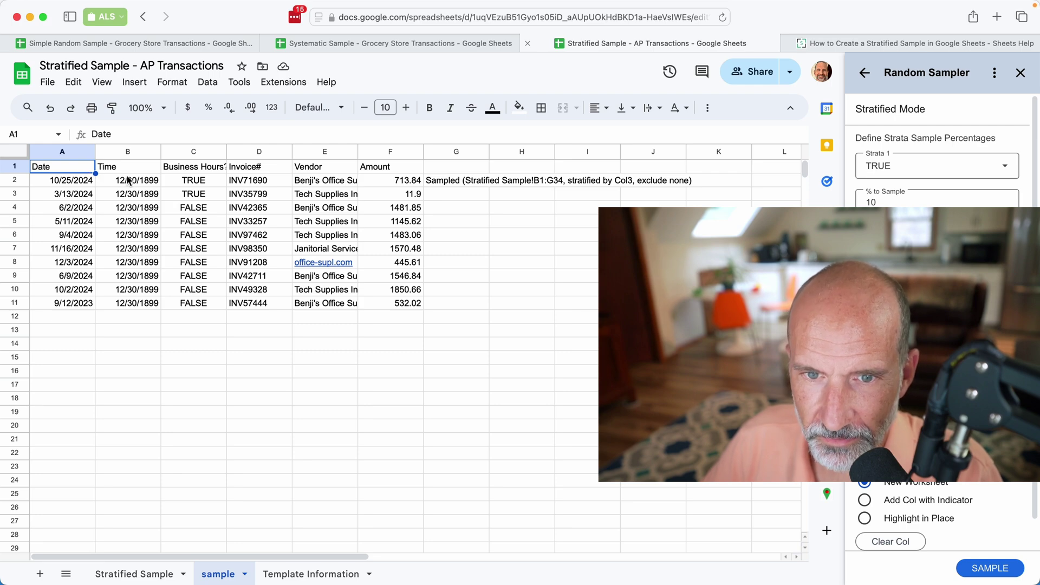
click(456, 181)
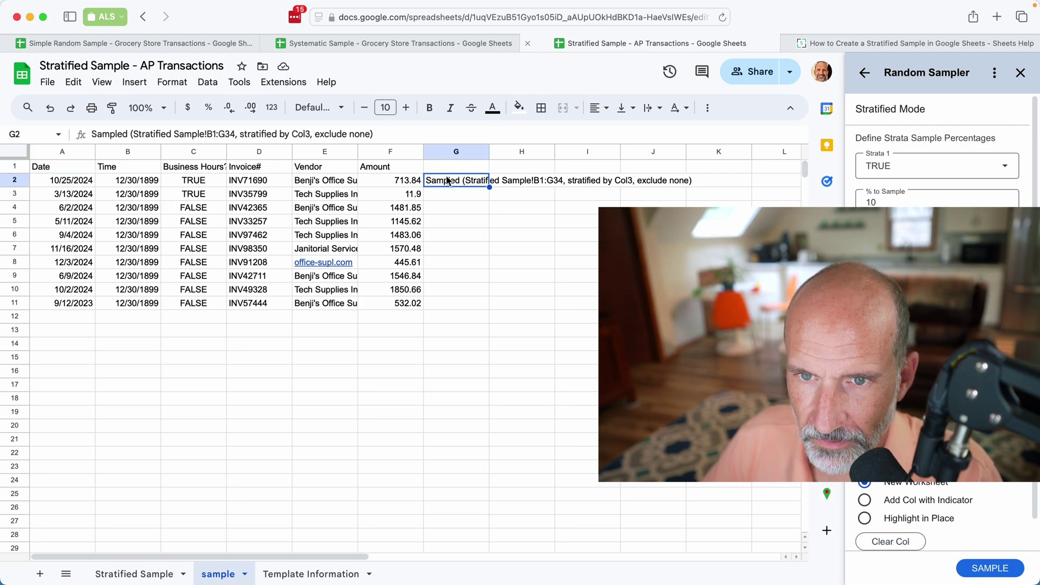